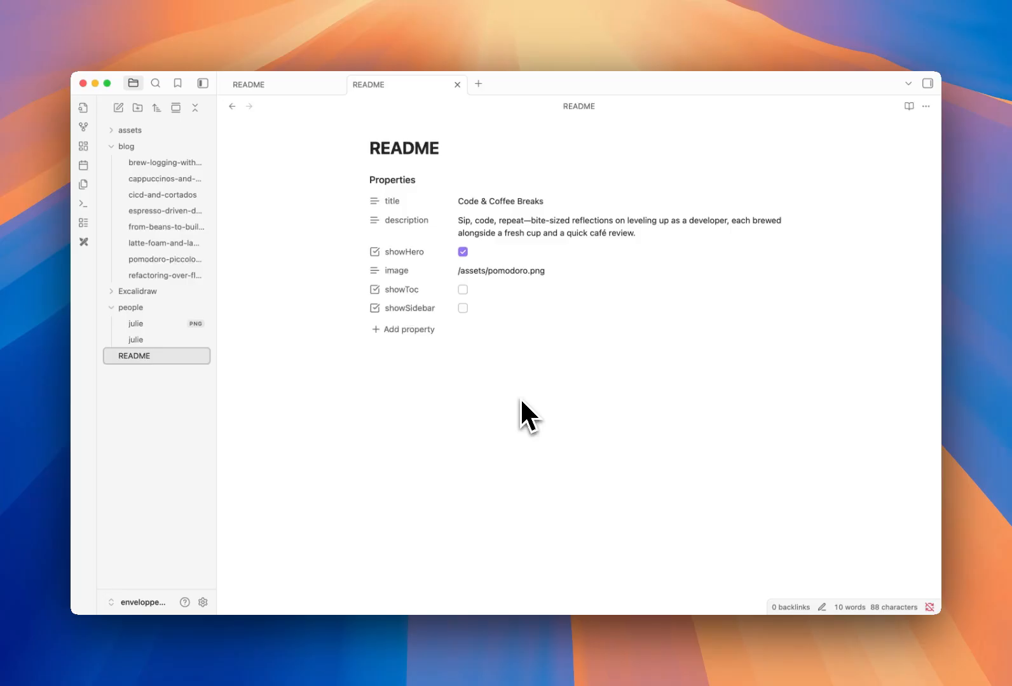
Wrap the README's image property path in double square brackets, making it a link to /assets/pomodoro.png
click(424, 546)
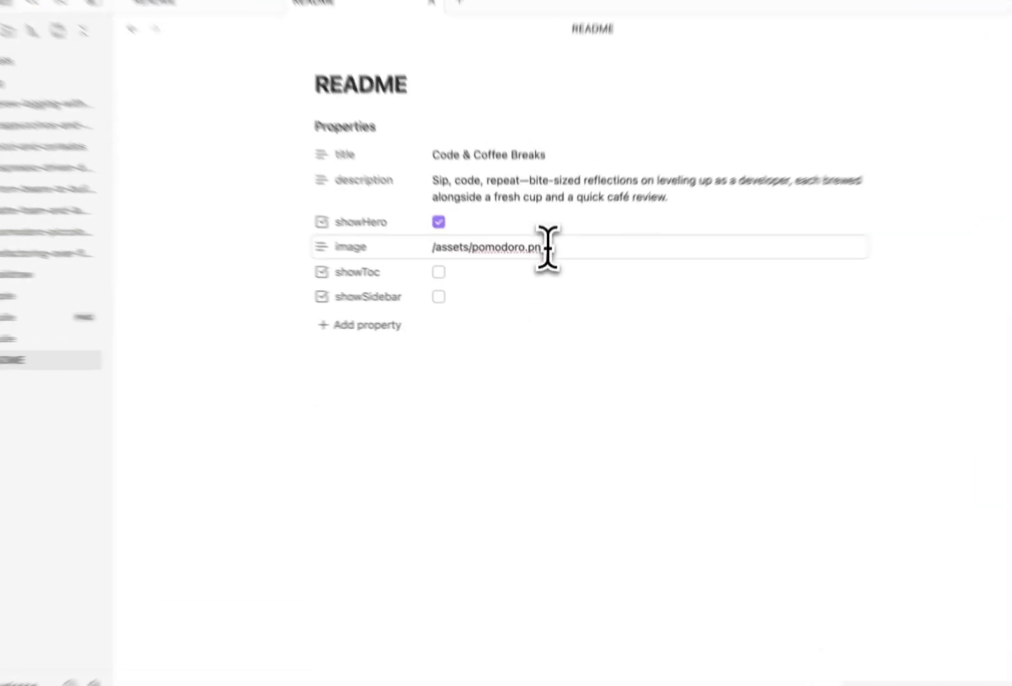
click(545, 271)
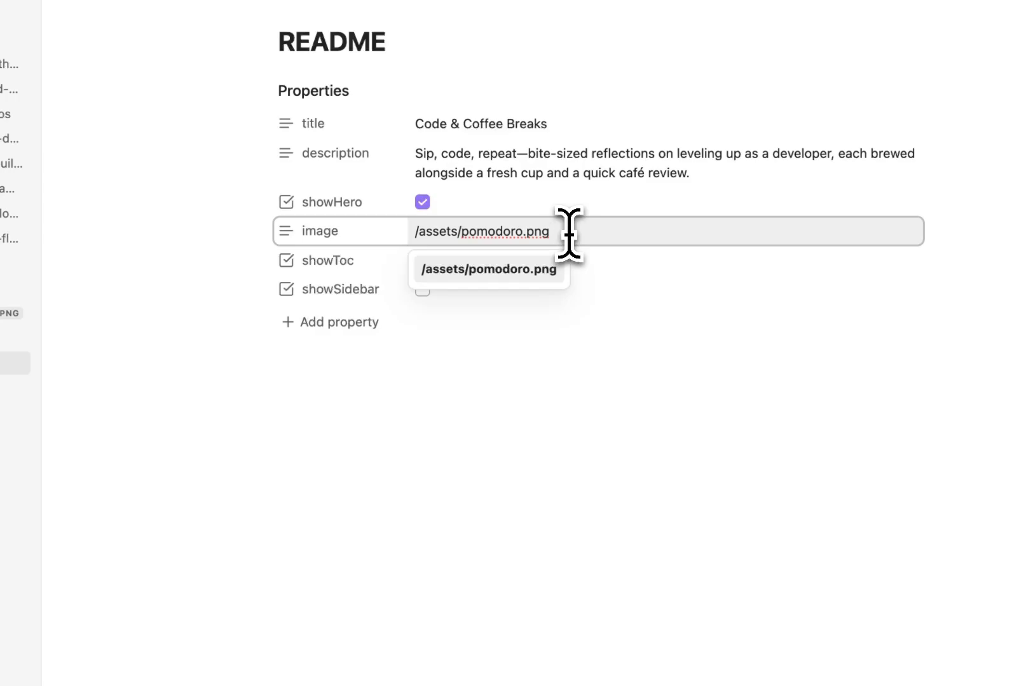
text(]])
click(413, 231)
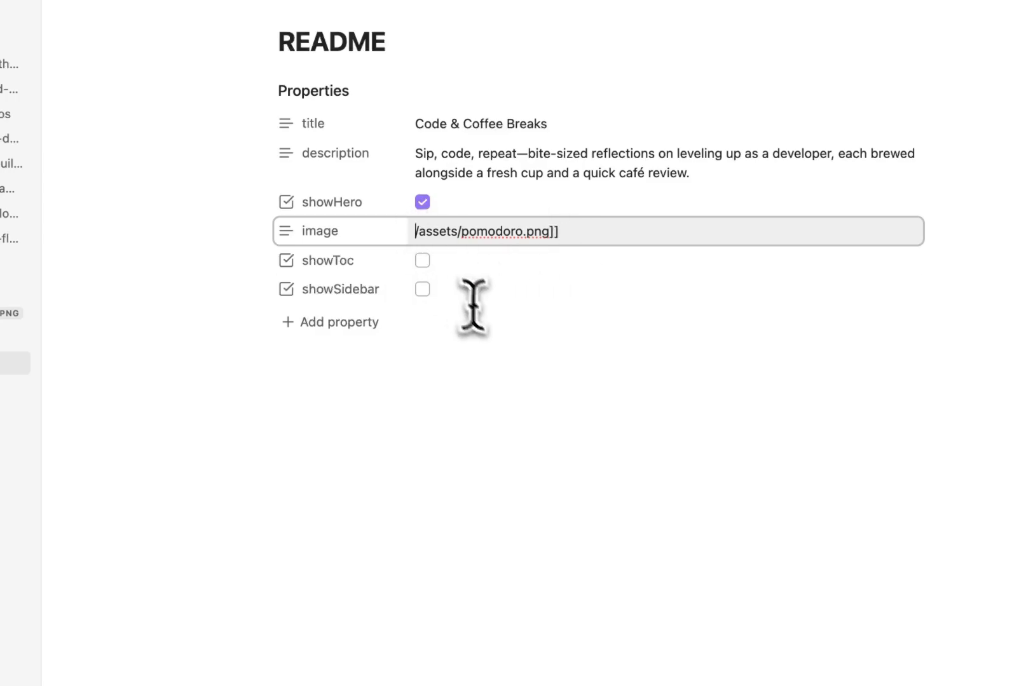
text([[)
click(370, 400)
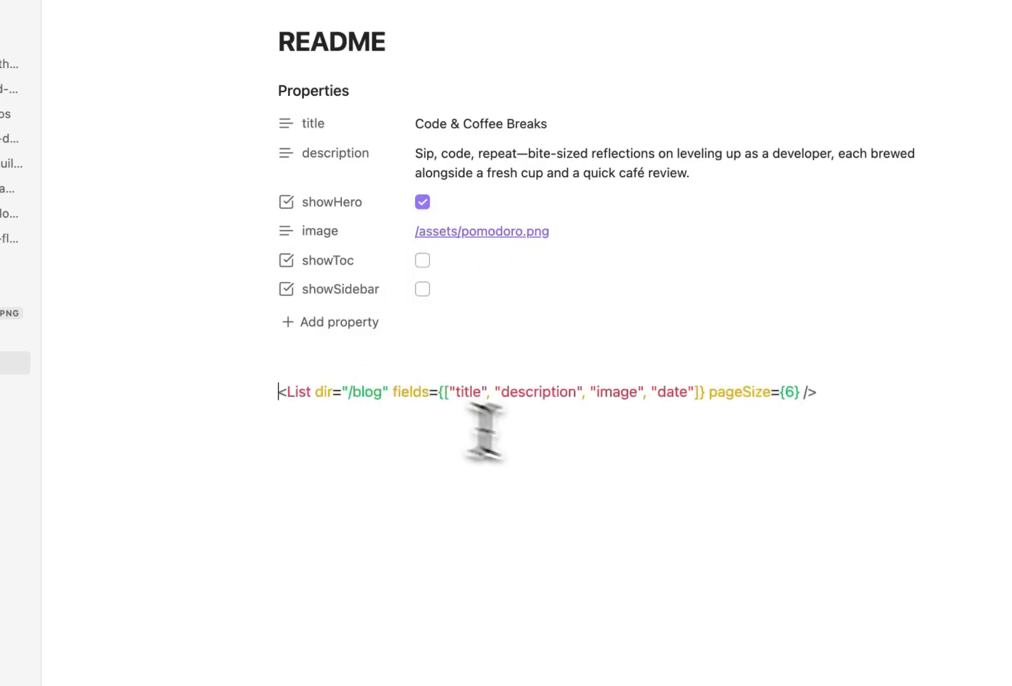
Replace the README's image property value with an internal link to pomodoro.png from the assets folder
click(575, 460)
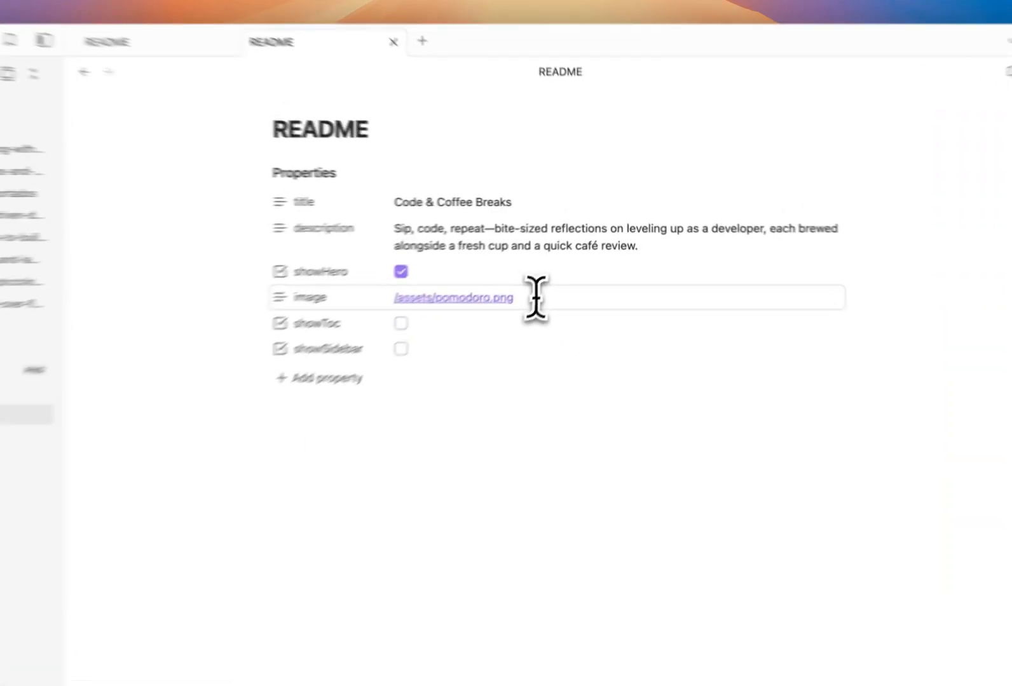
click(581, 272)
key(BackSpace)
text([[)
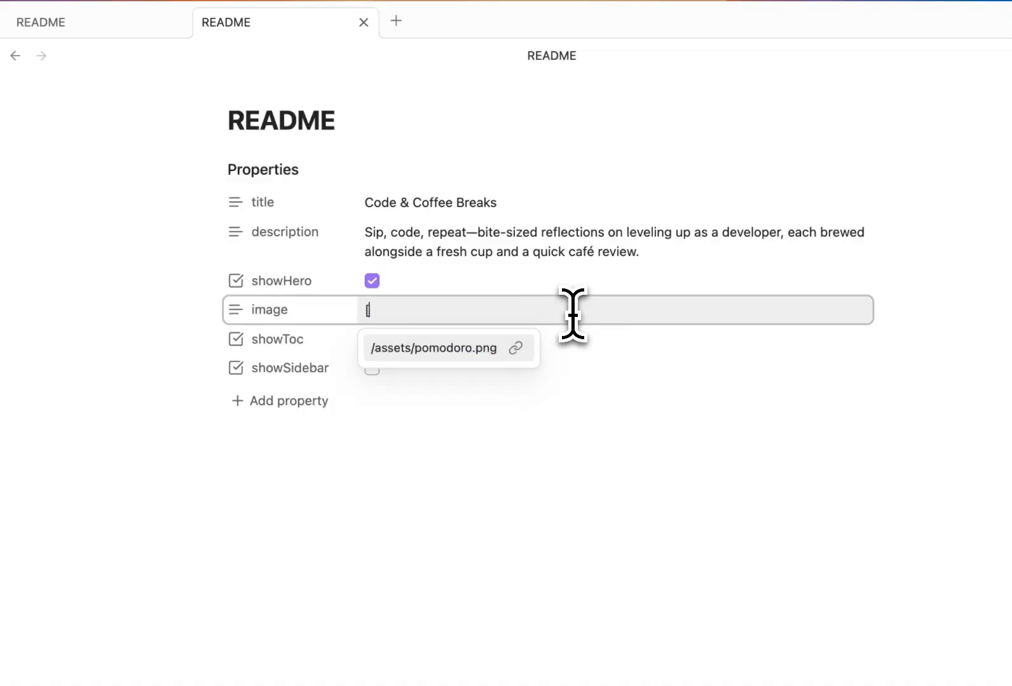
text(pomo)
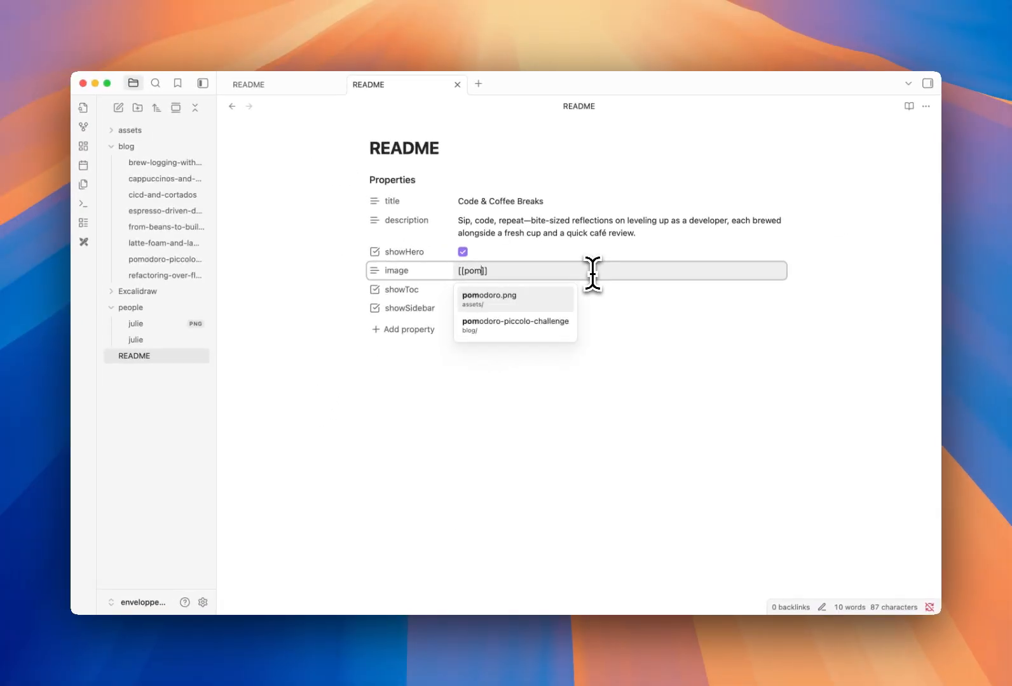
click(517, 298)
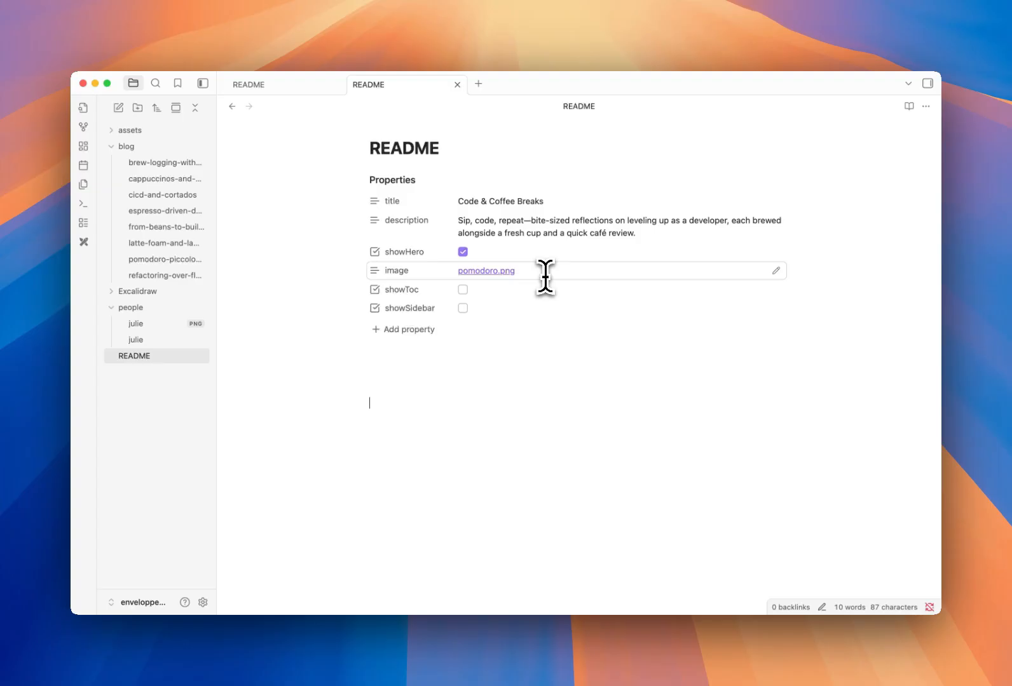
Switch to Visual Studio Code and search all vault files with the regular expression image:\s*([^\s]+)
mouse_move(939, 463)
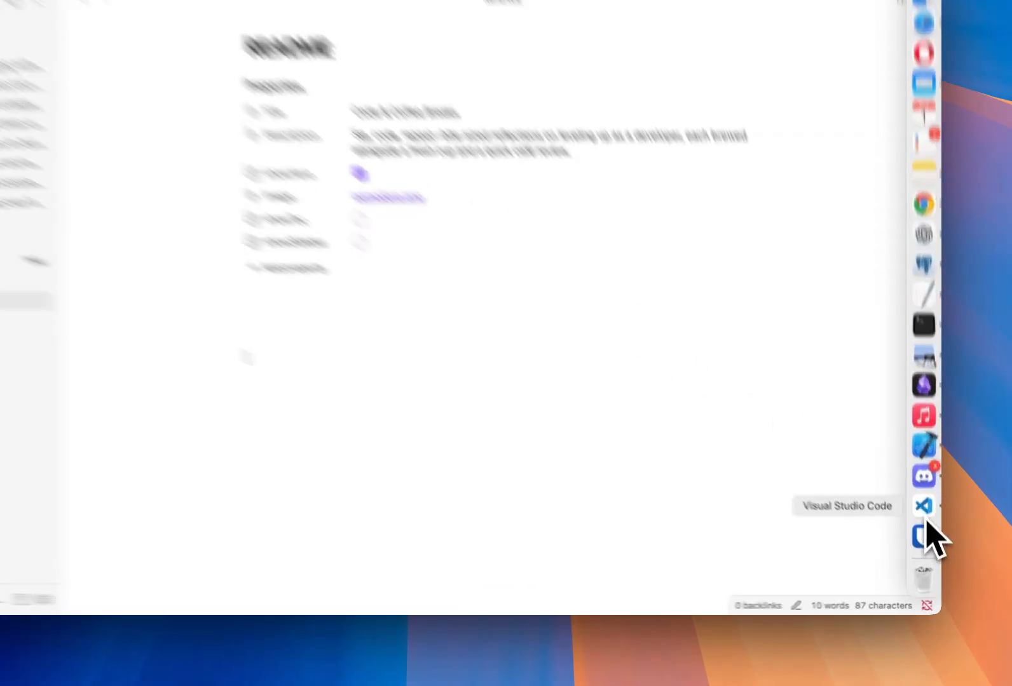
click(925, 522)
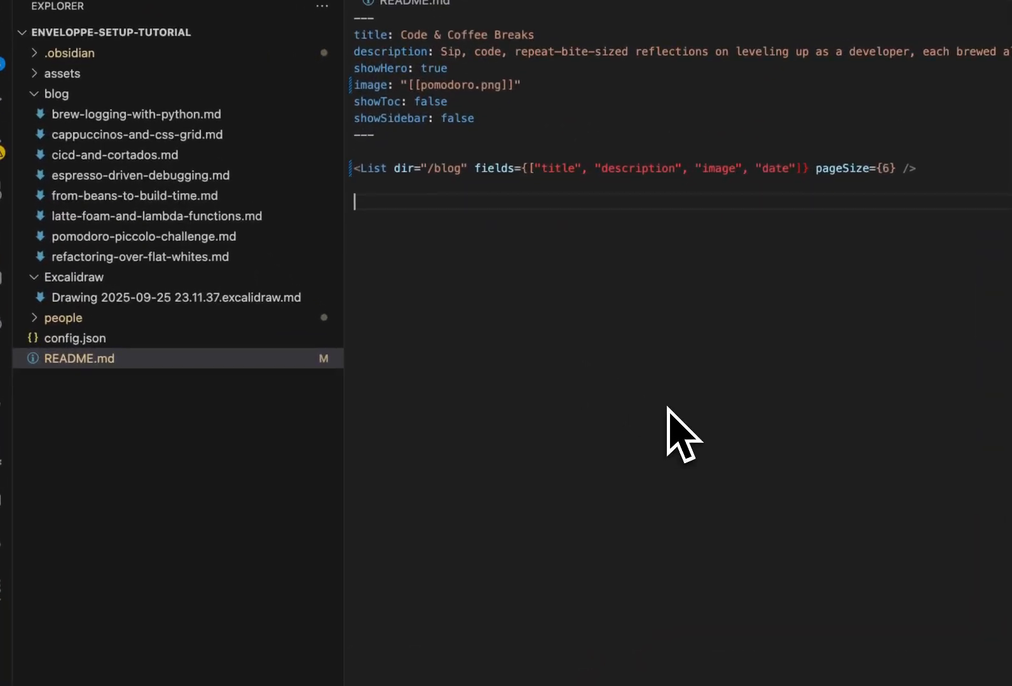
key(super+shift+f)
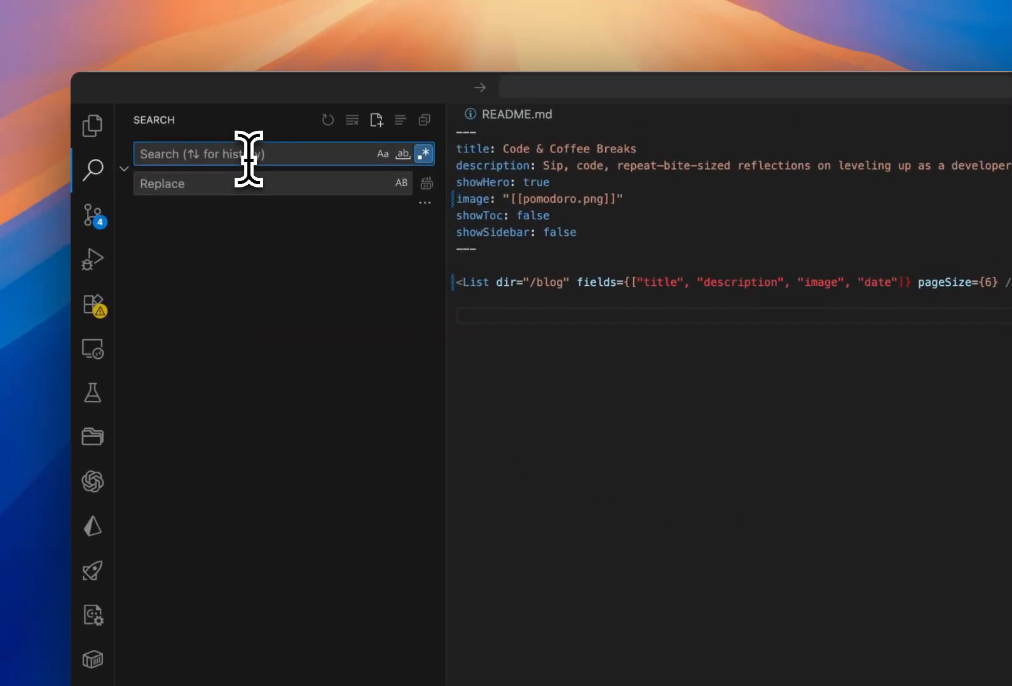
key(super+Tab)
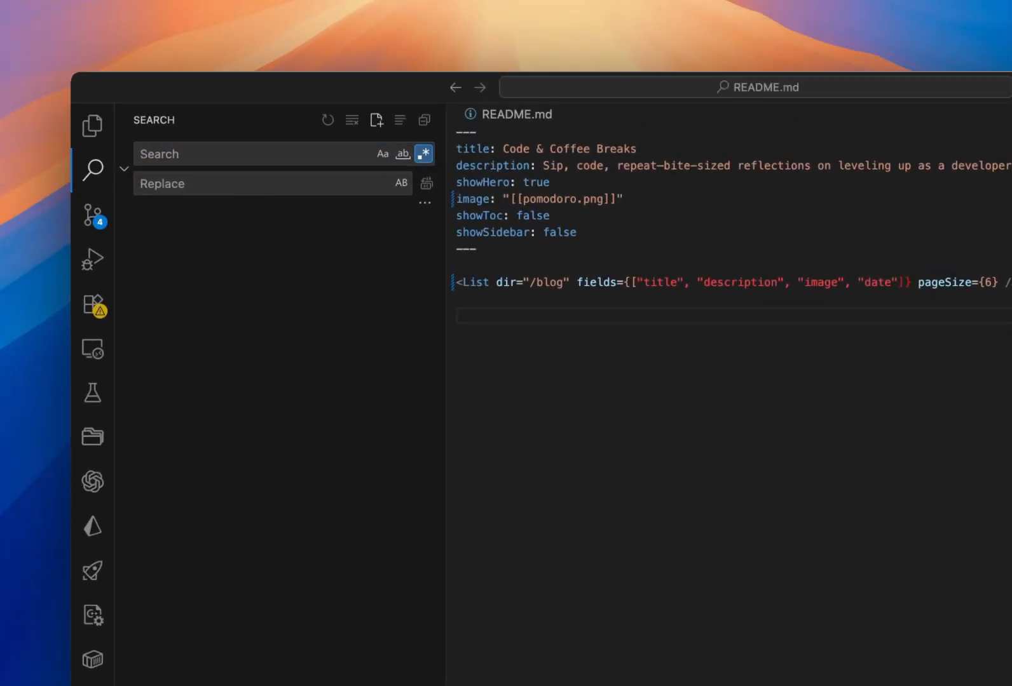
click(185, 158)
text(image:\s*([^\s]+))
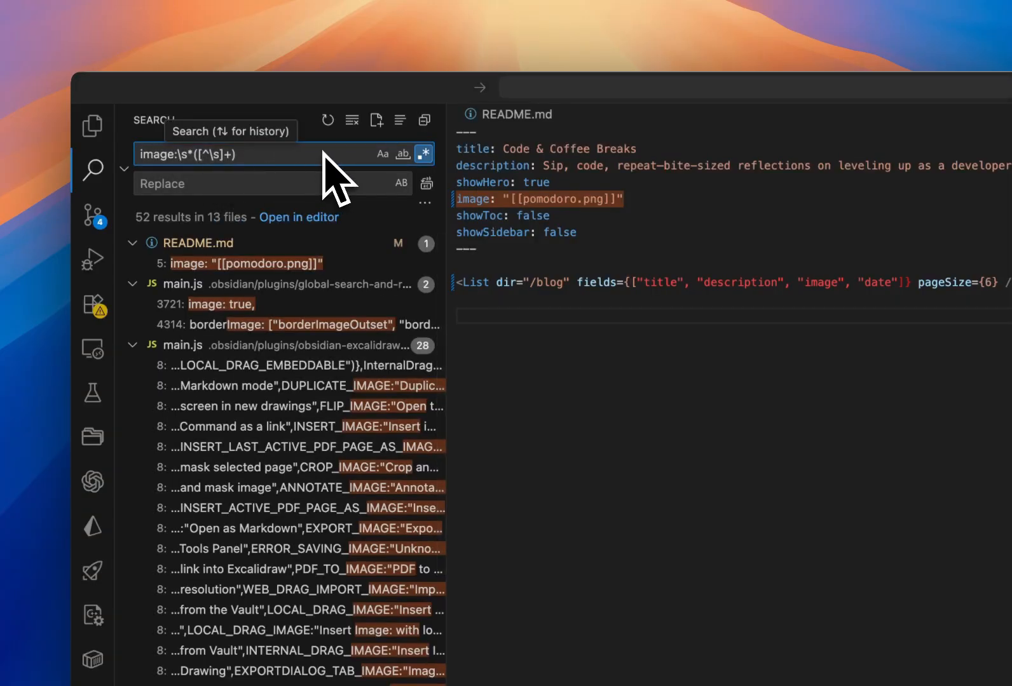
Set the replacement text for the search matches to image: "[[$1]]"
key(super+Tab)
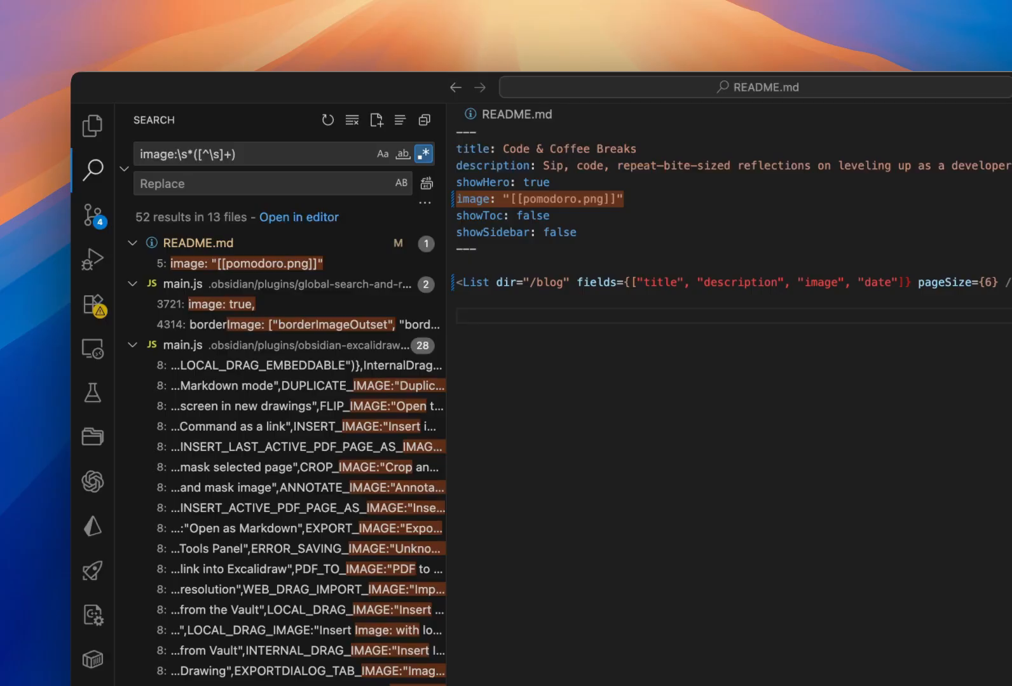
click(185, 183)
text(image: "[[$1]]")
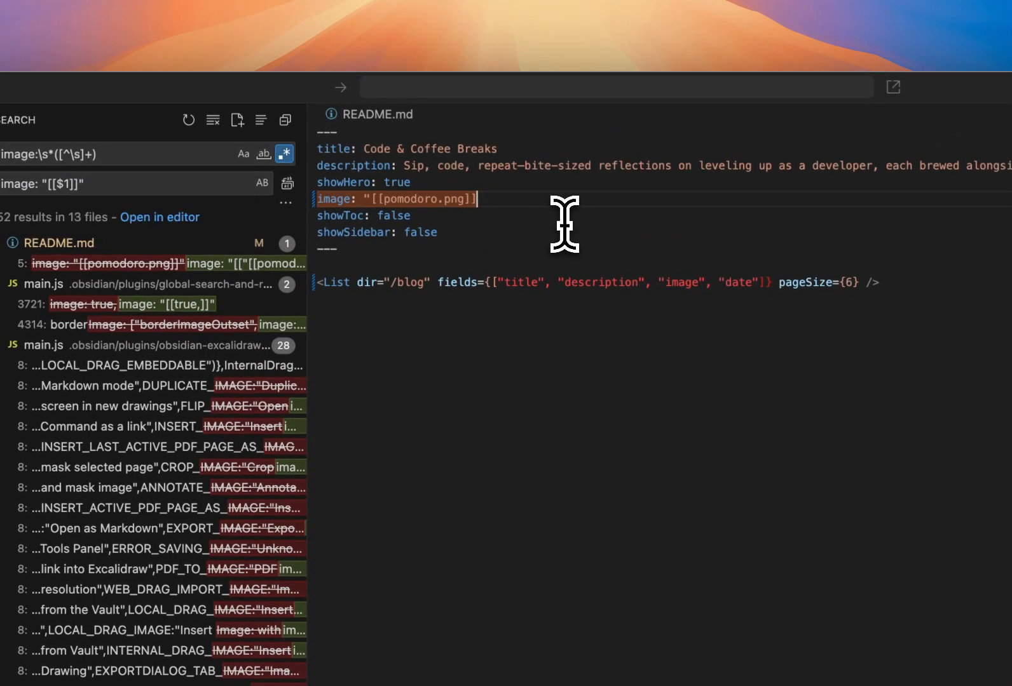
Remove the double quotes around the image link in README.md and put them back
key(BackSpace)
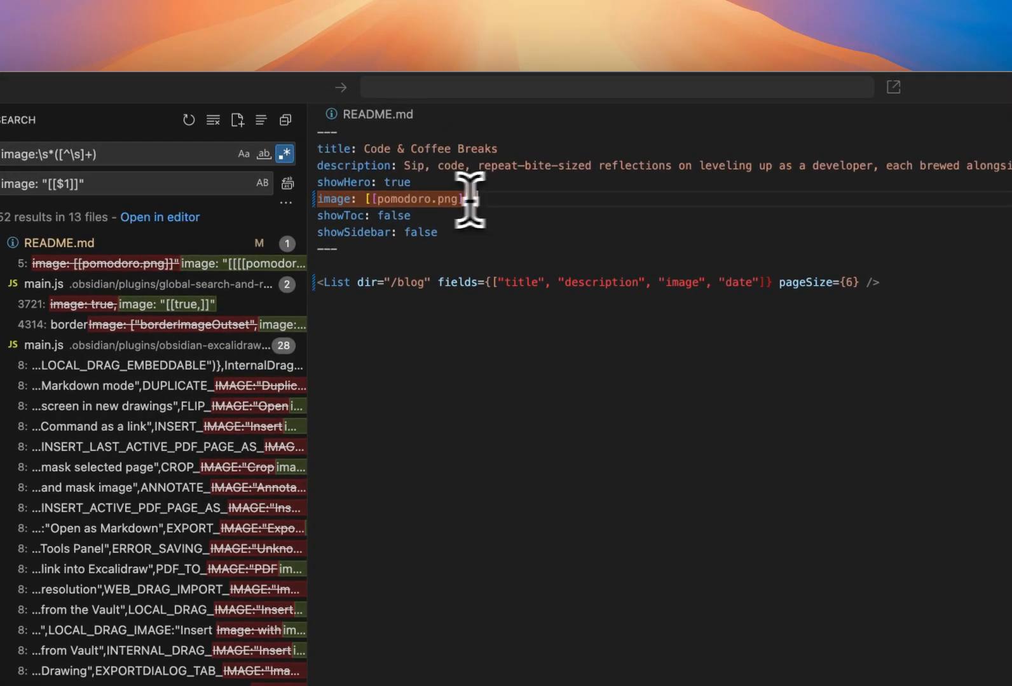
text(")
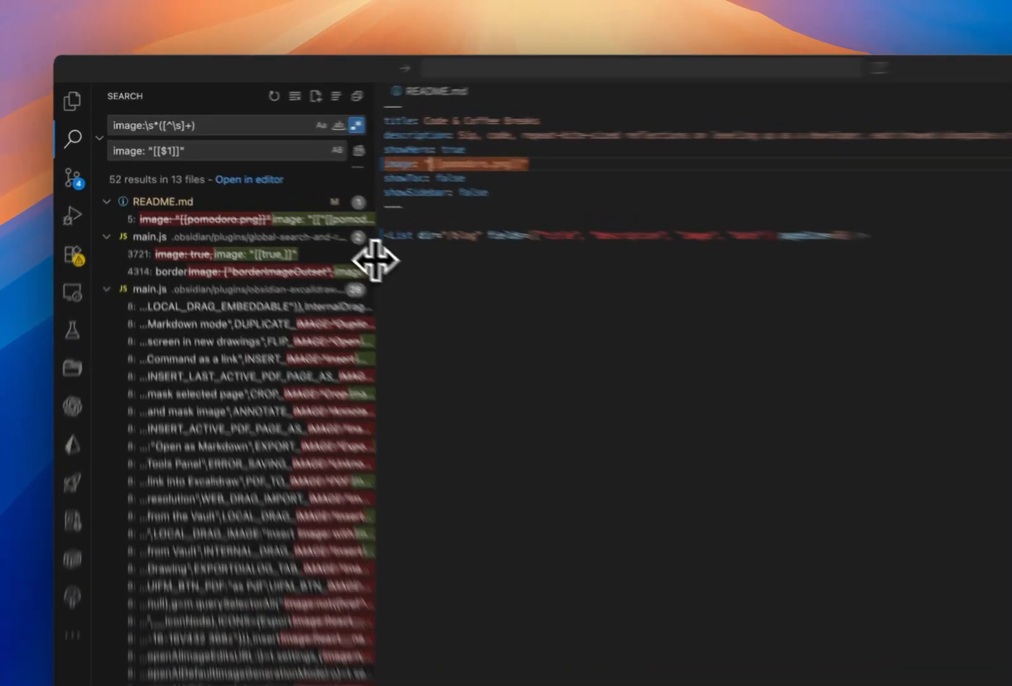
Exclude README.md and the .obsidian plugin files from the widened results list, and replace all remaining matches in the blog notes
drag(316, 239, 425, 241)
drag(589, 304, 583, 303)
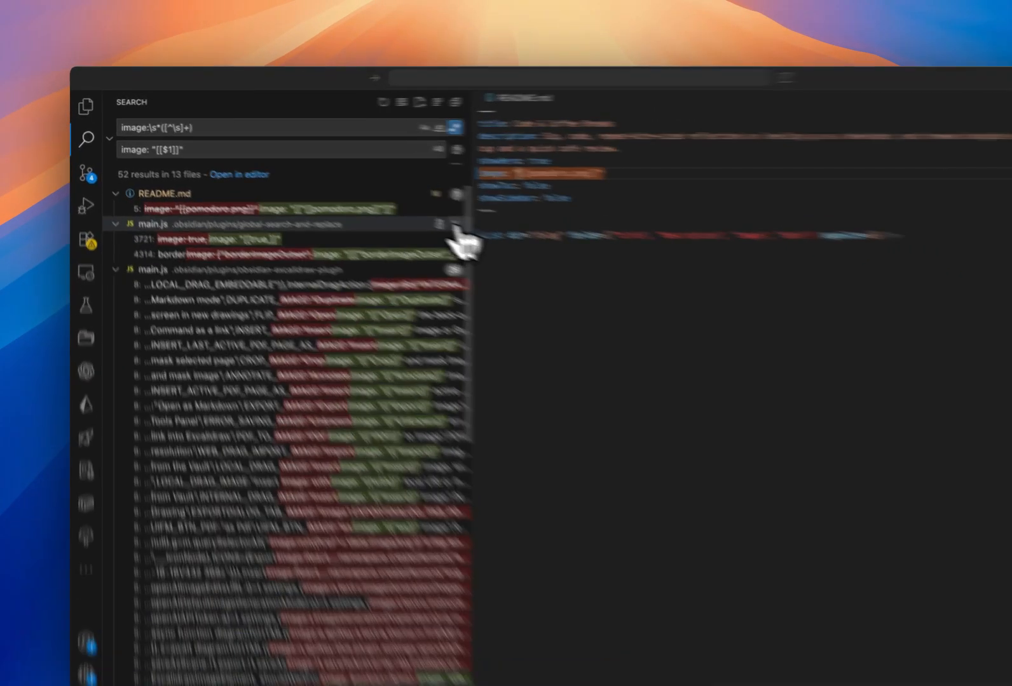
click(406, 208)
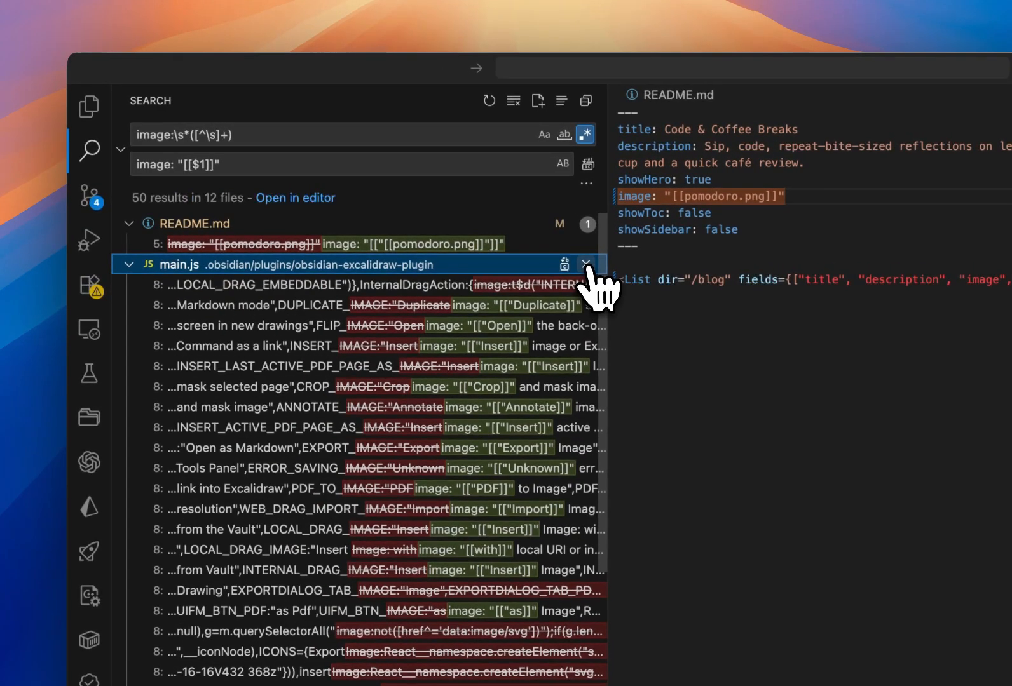
click(584, 263)
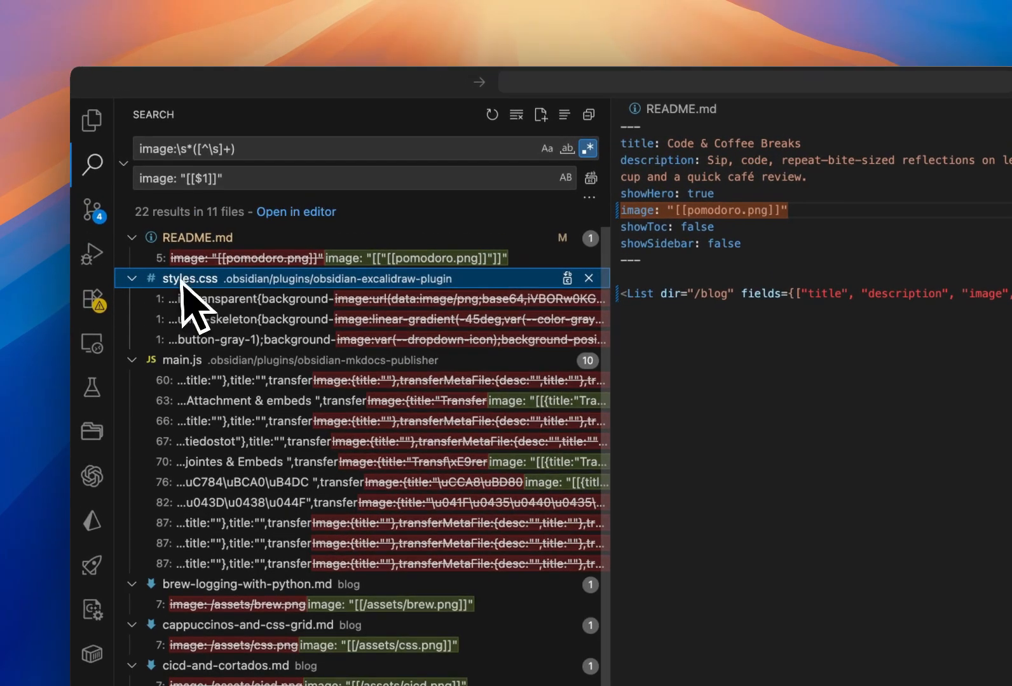
click(590, 281)
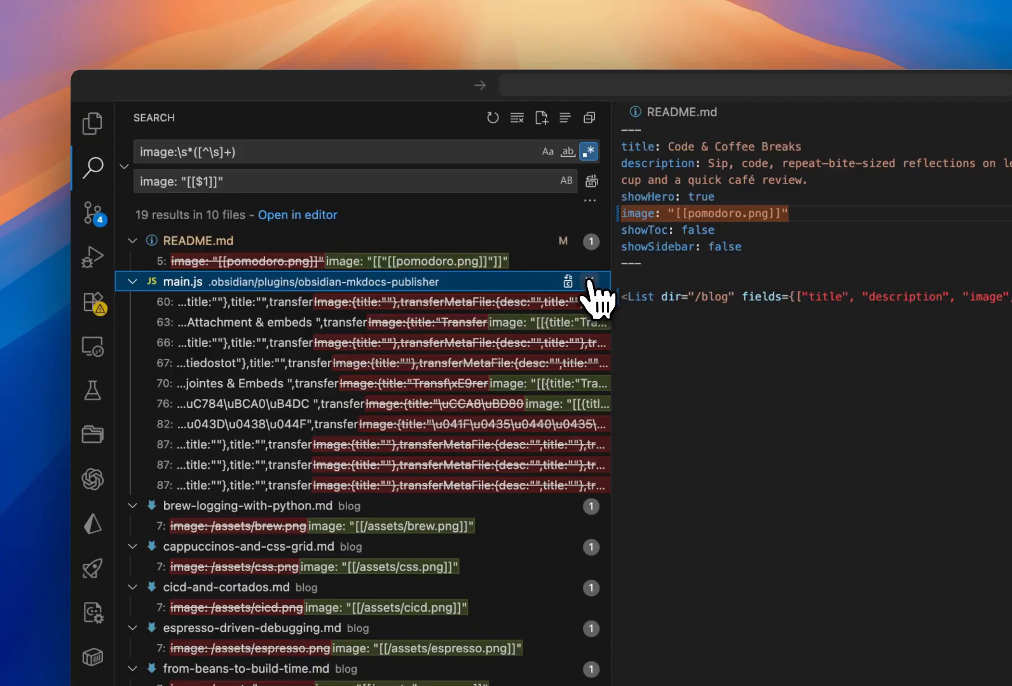
click(589, 281)
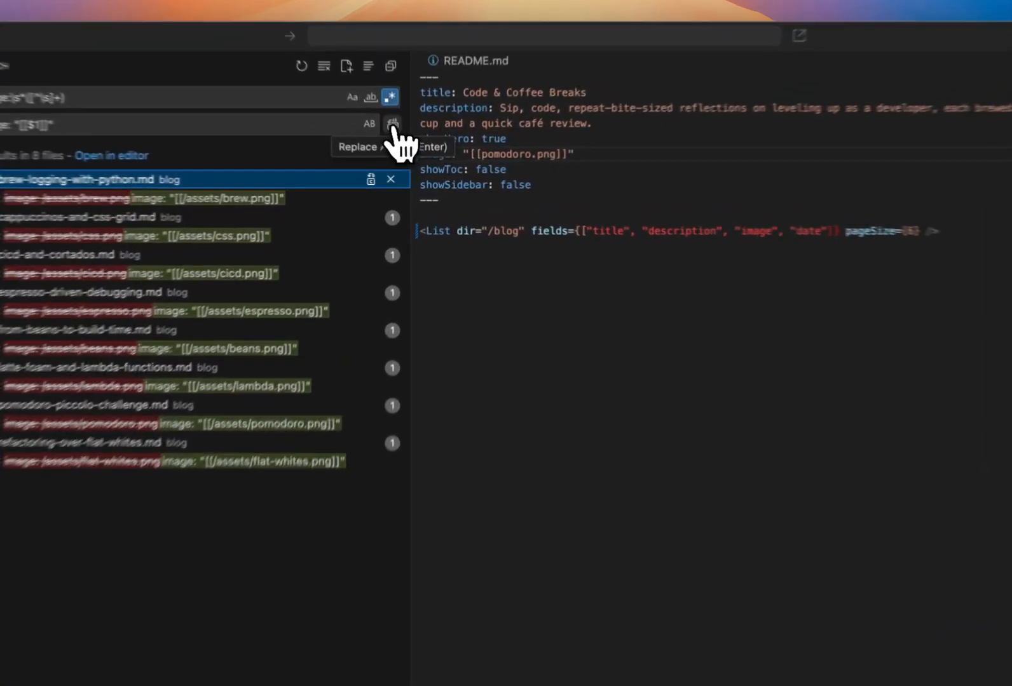
click(409, 145)
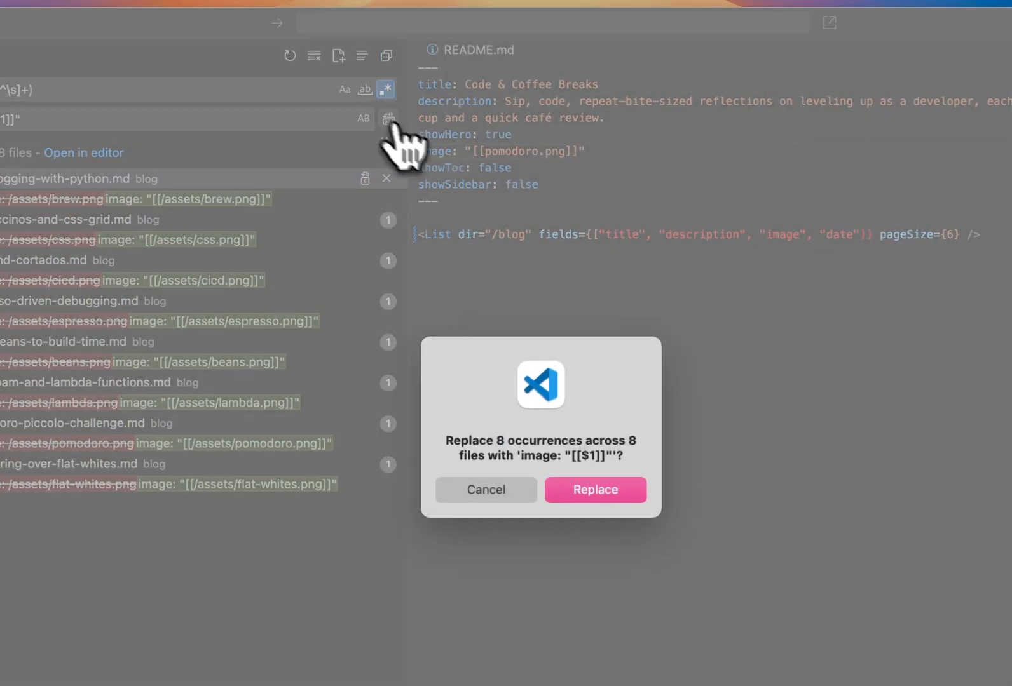
click(595, 489)
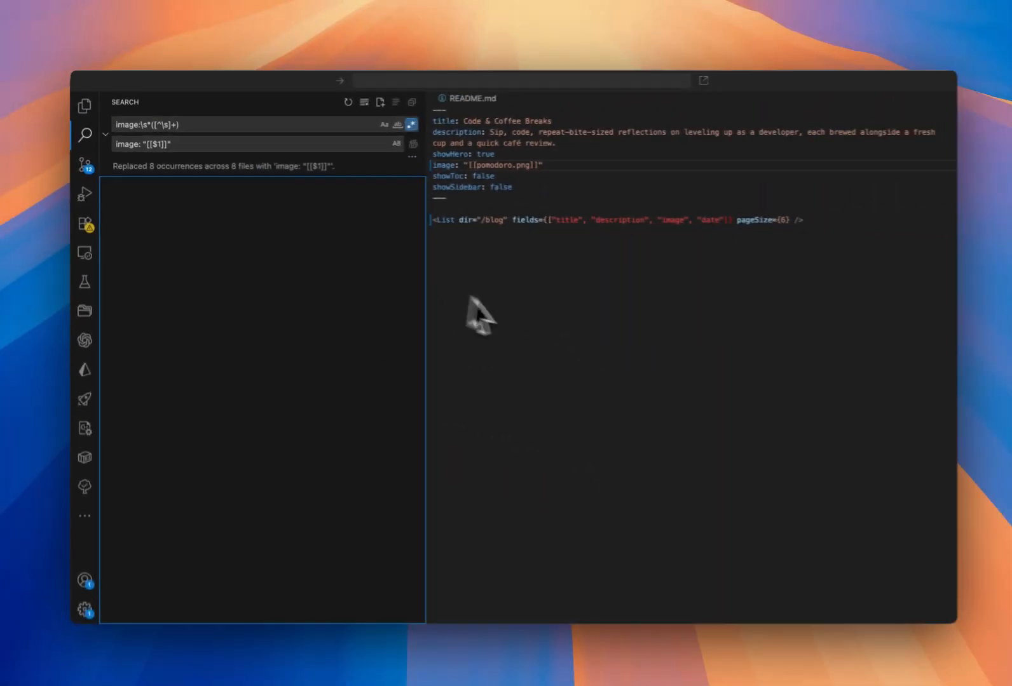
Switch to the enveloppe-setup-tutorial vault in Obsidian and check the image property in the brew-logging-with-python and latte-foam-and-lambda-functions notes
mouse_move(937, 478)
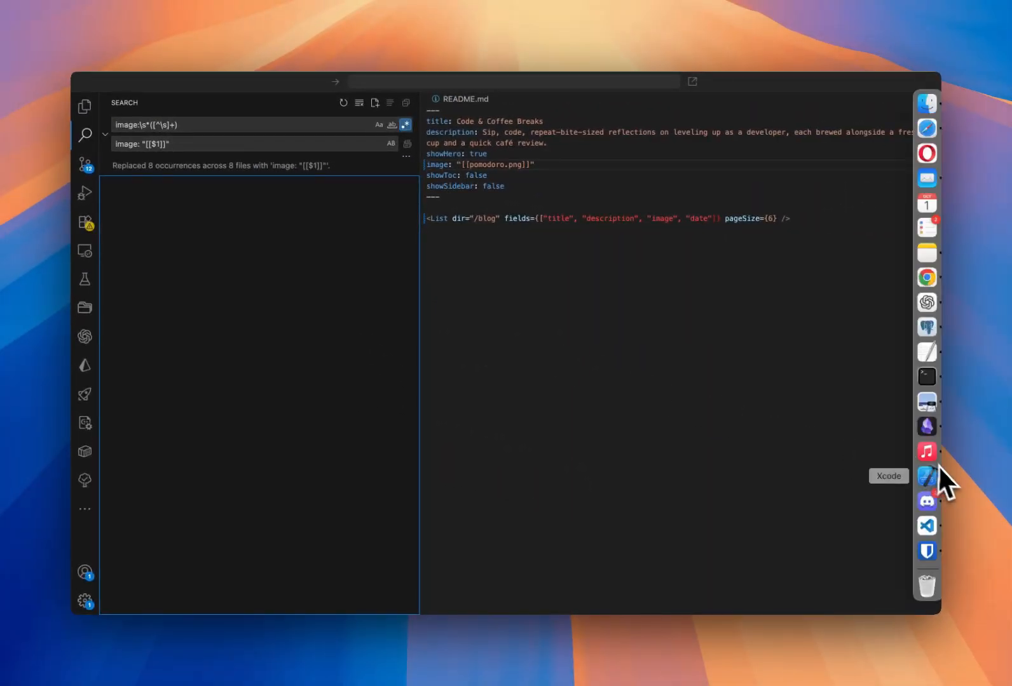
right_click(926, 426)
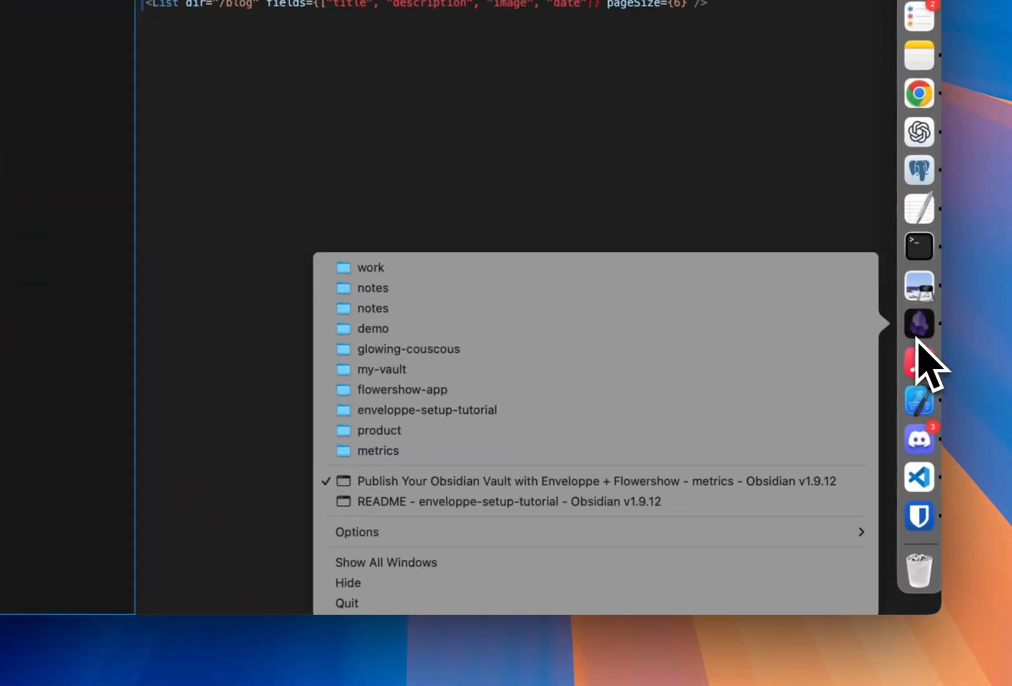
click(749, 502)
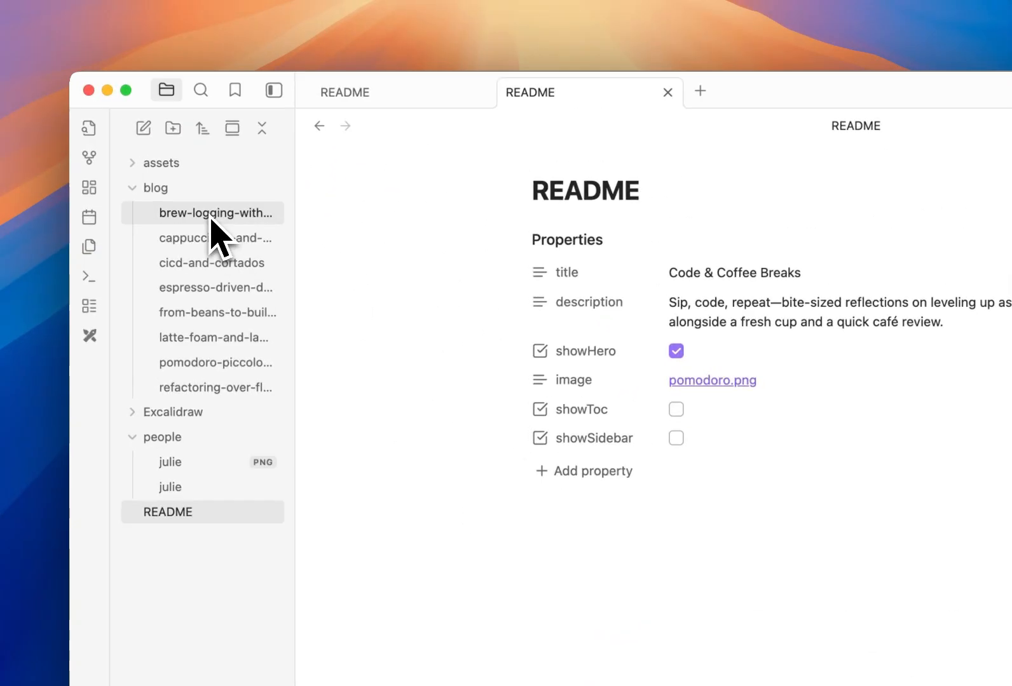
click(213, 219)
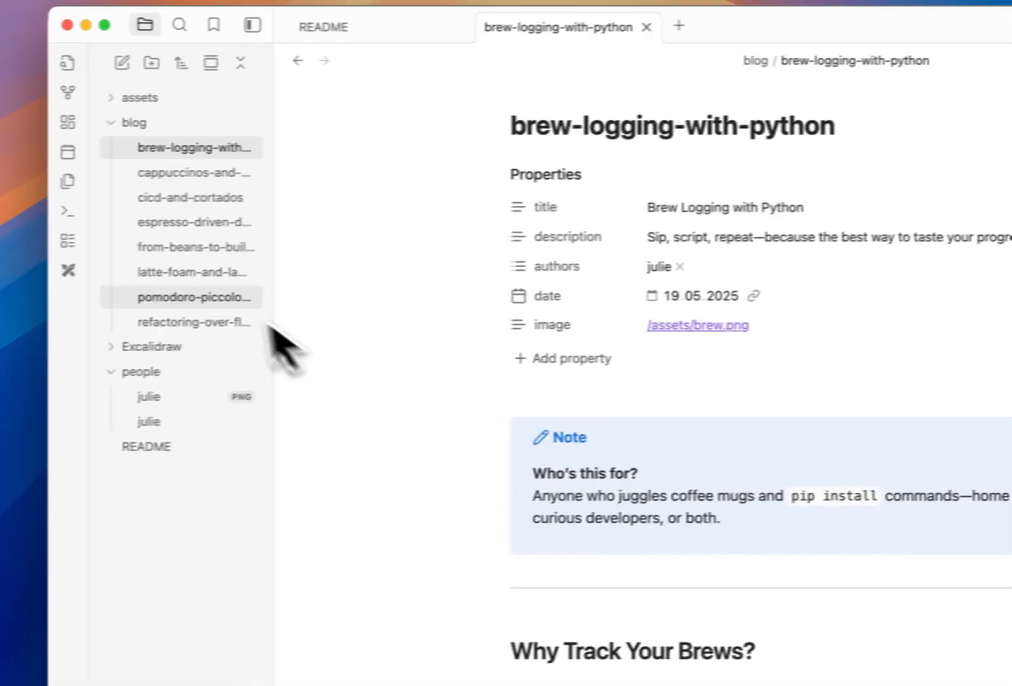
click(155, 313)
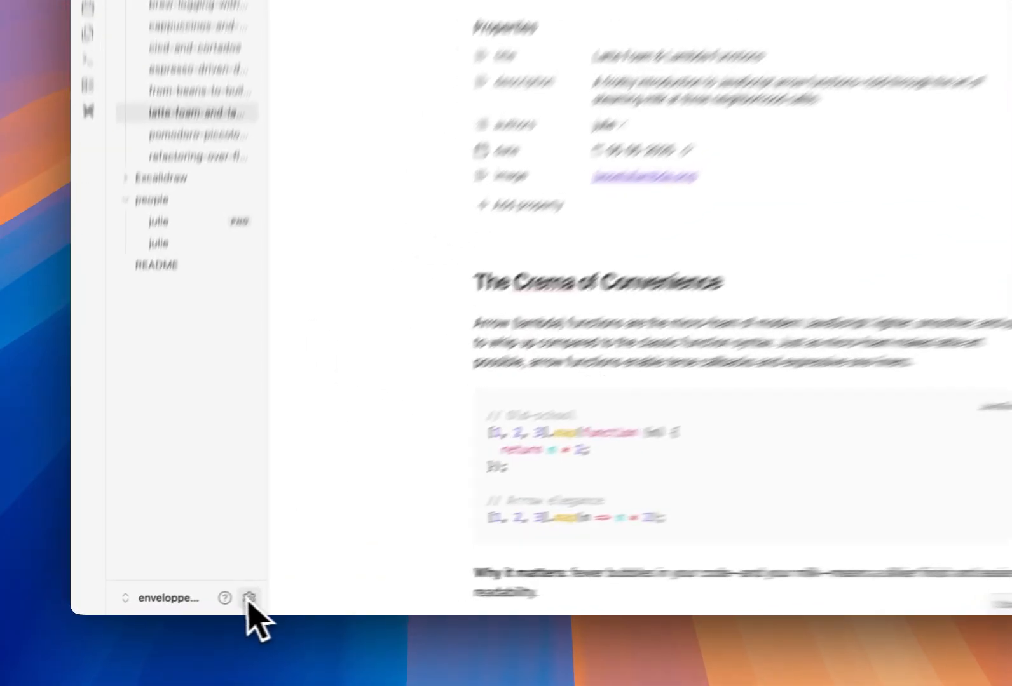
Find the Enveloppe community plugin, install and enable it, and open its options
click(203, 602)
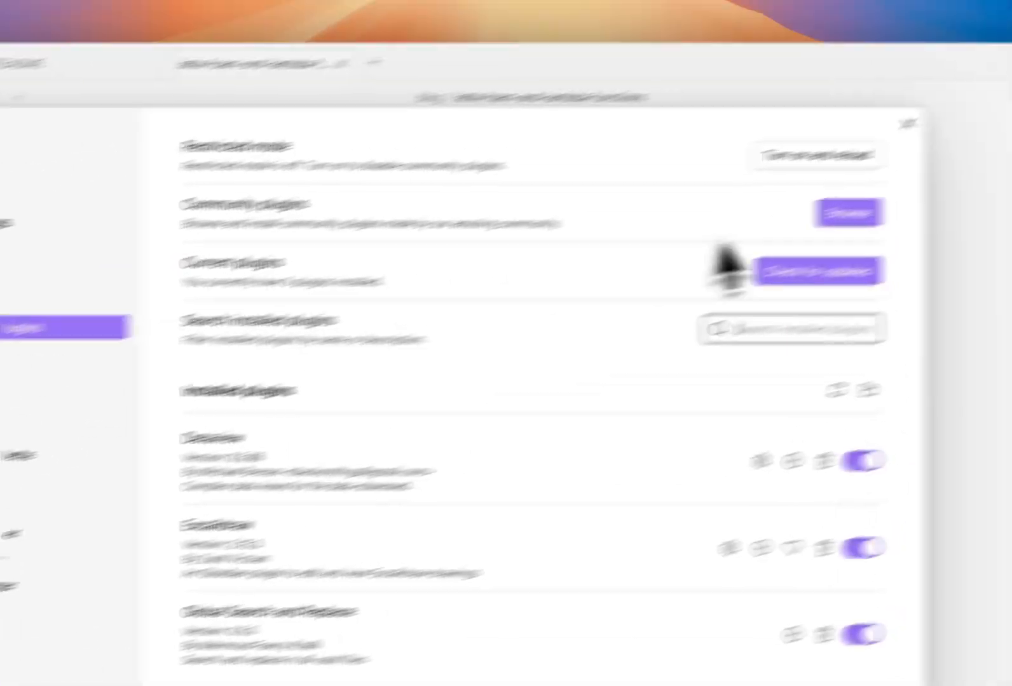
click(849, 212)
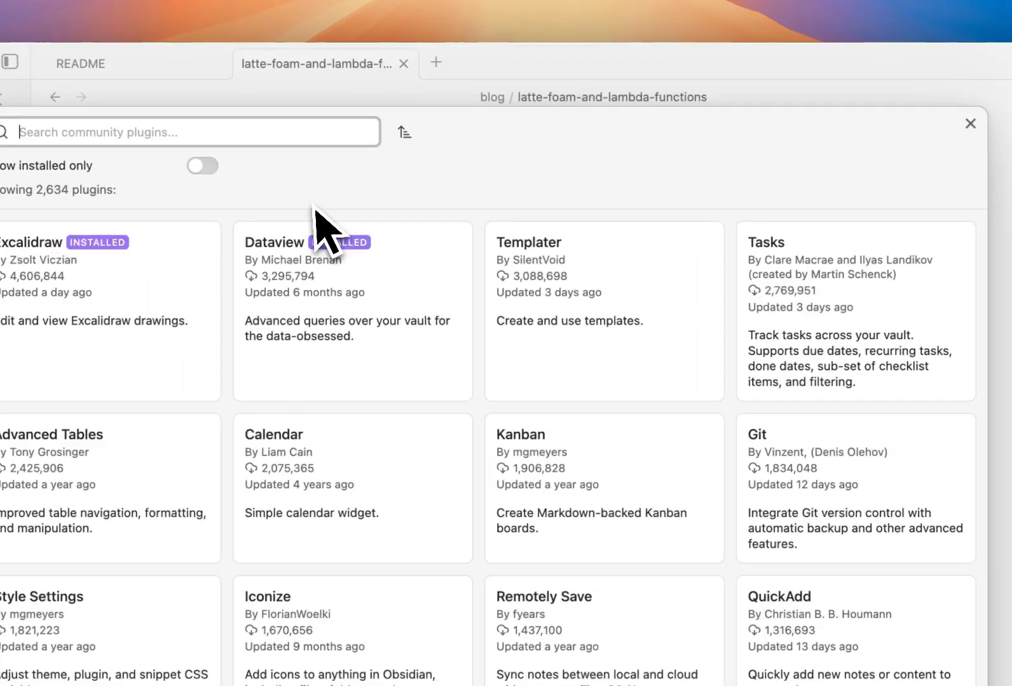
text(enve)
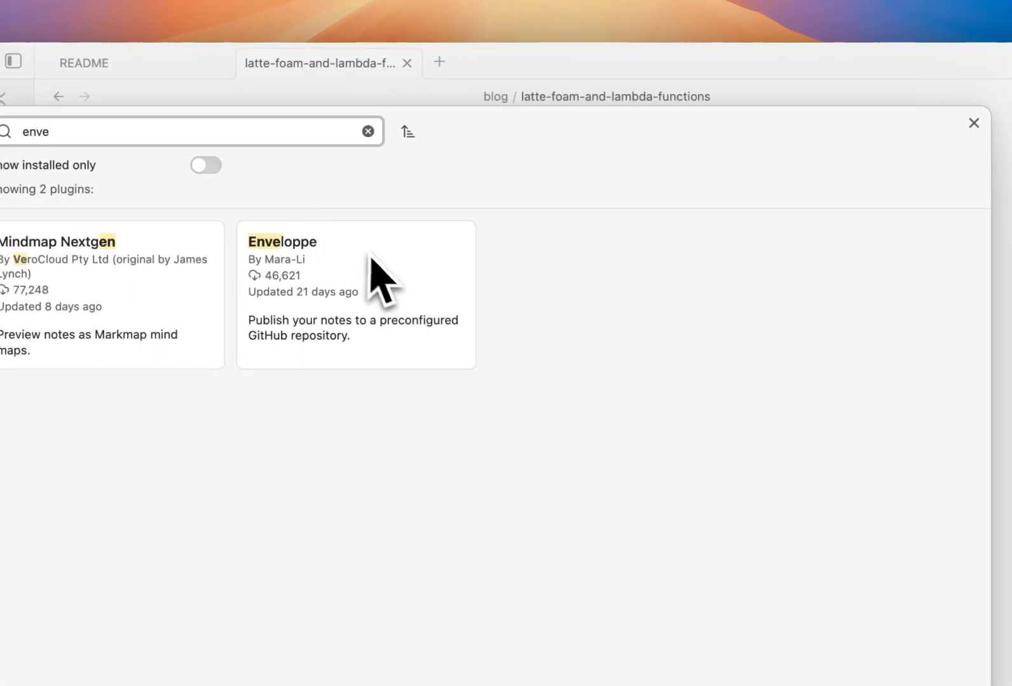
click(369, 256)
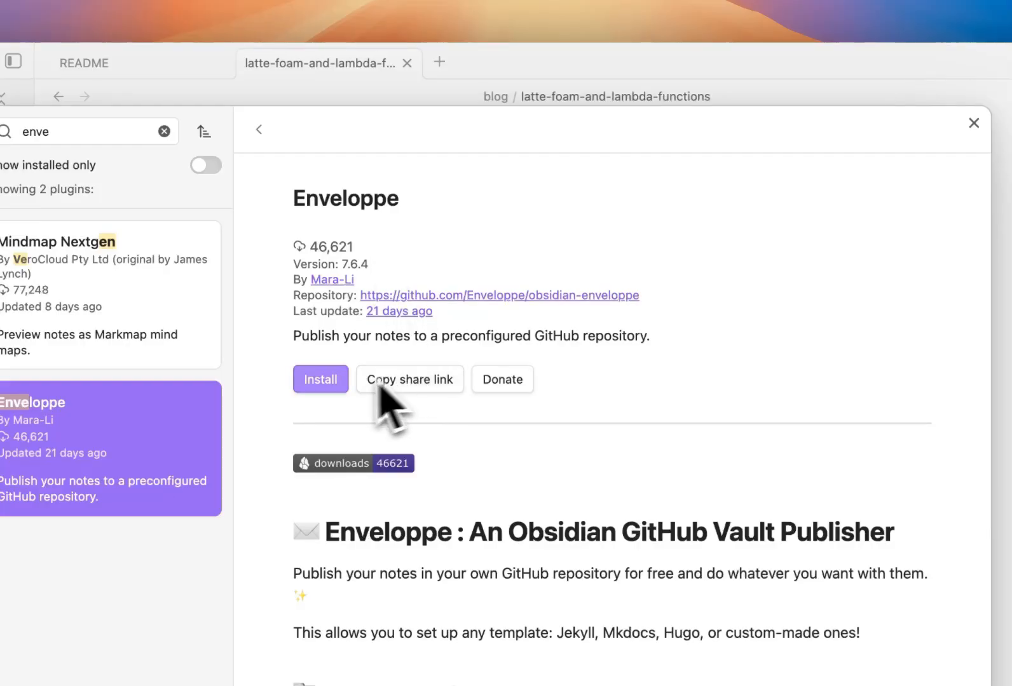
click(331, 388)
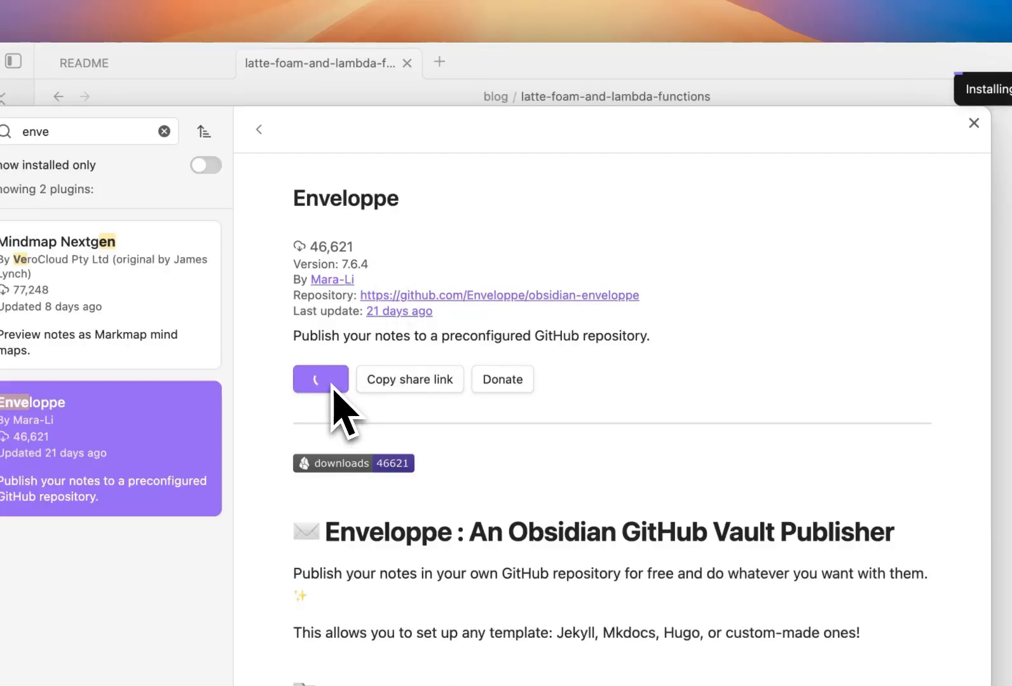
click(331, 384)
click(332, 384)
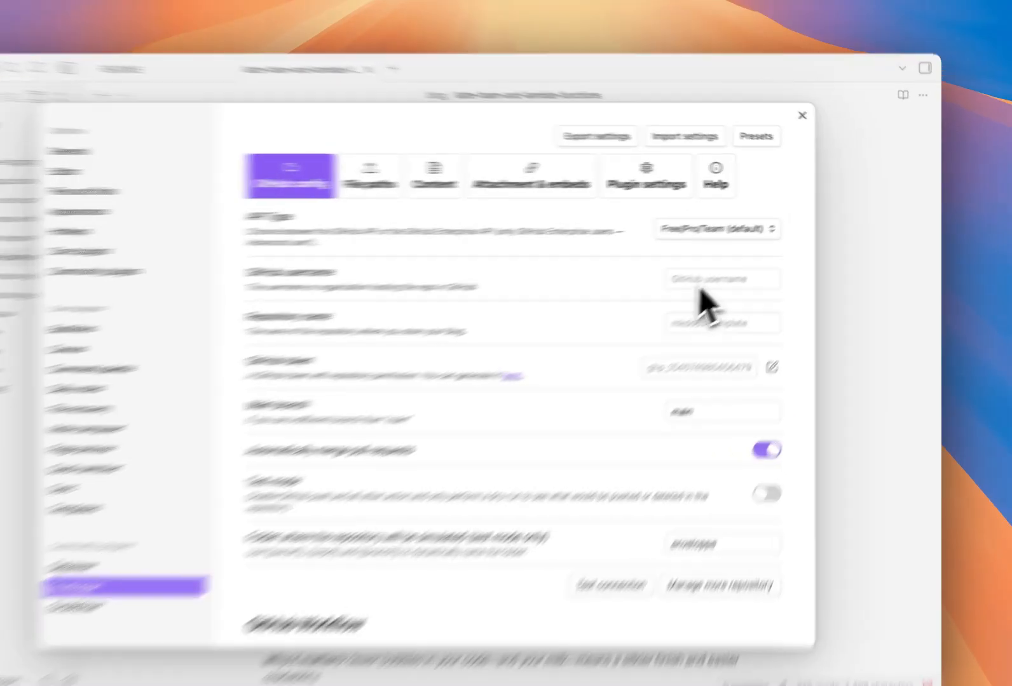
Enter the GitHub username in the Enveloppe settings, switch to Chrome and open GitHub's new repository form
click(735, 261)
text(olayway)
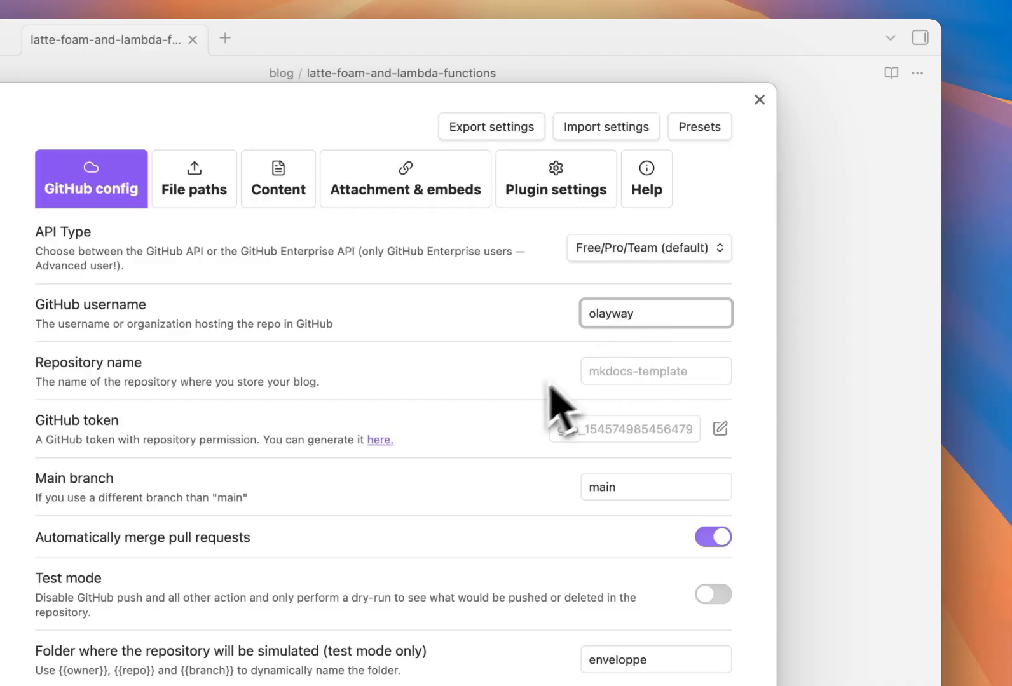
mouse_move(923, 424)
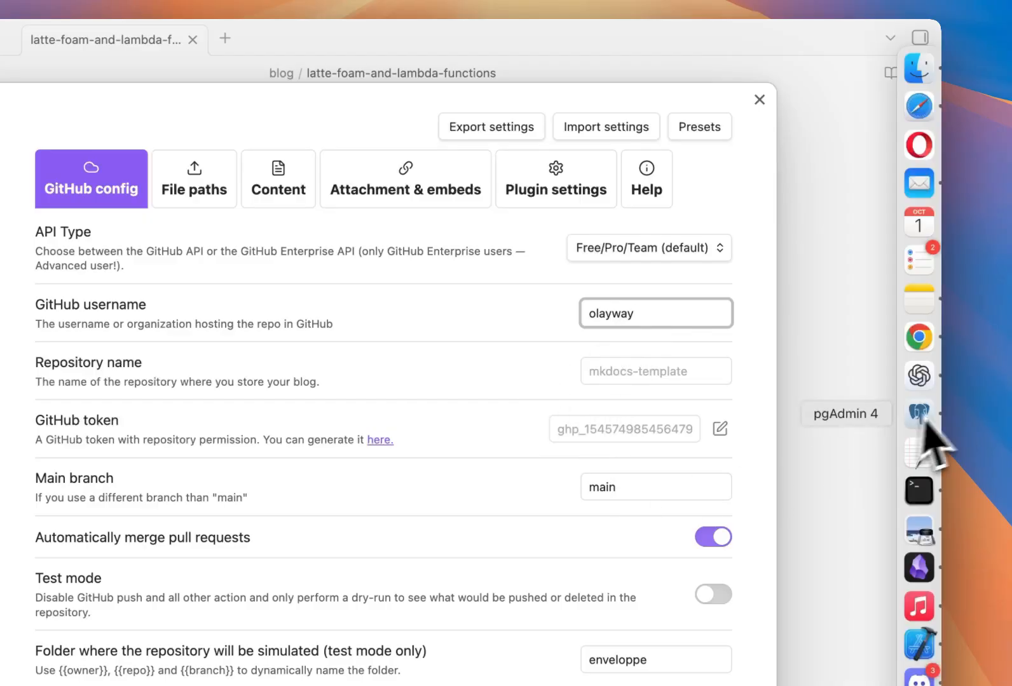
click(921, 343)
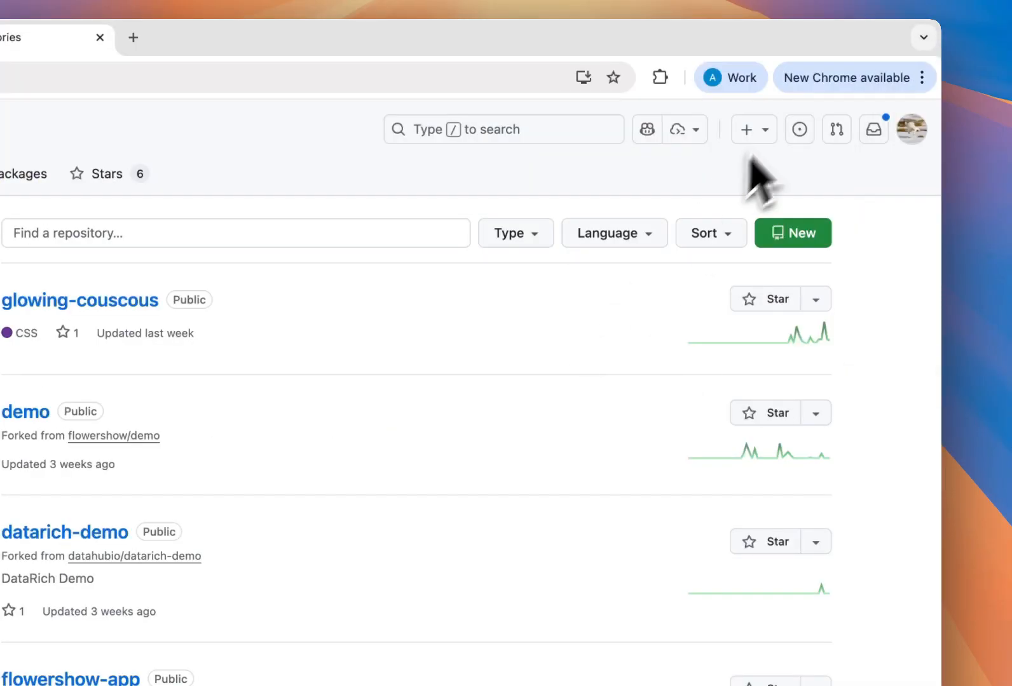
click(762, 129)
click(829, 197)
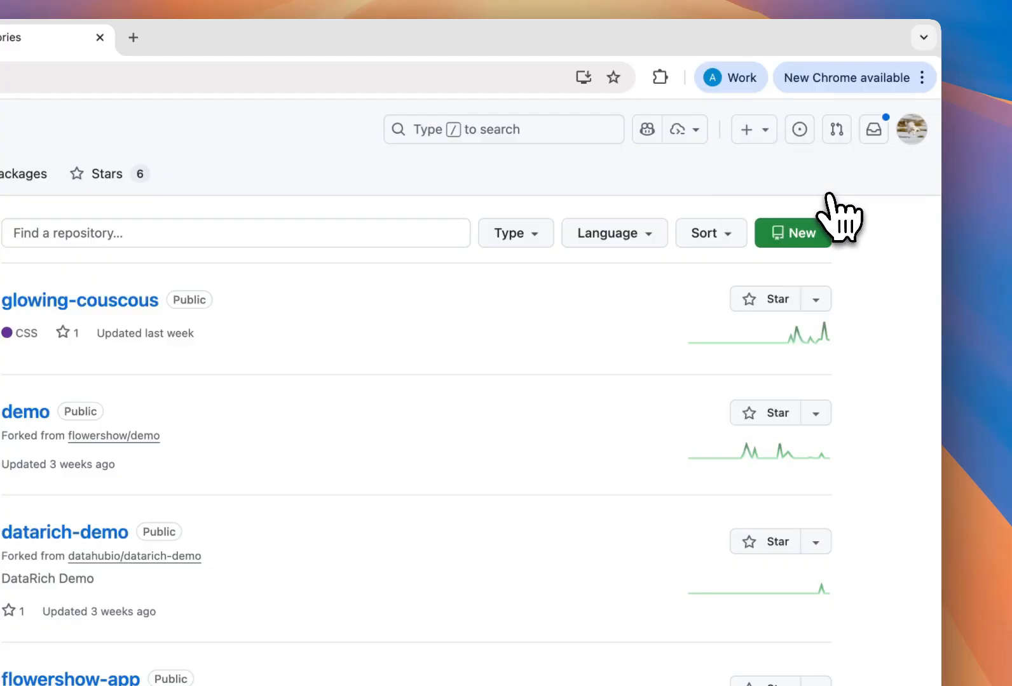
Create a GitHub repository named enveloppe-setup-tutorial with Add README turned on
click(330, 326)
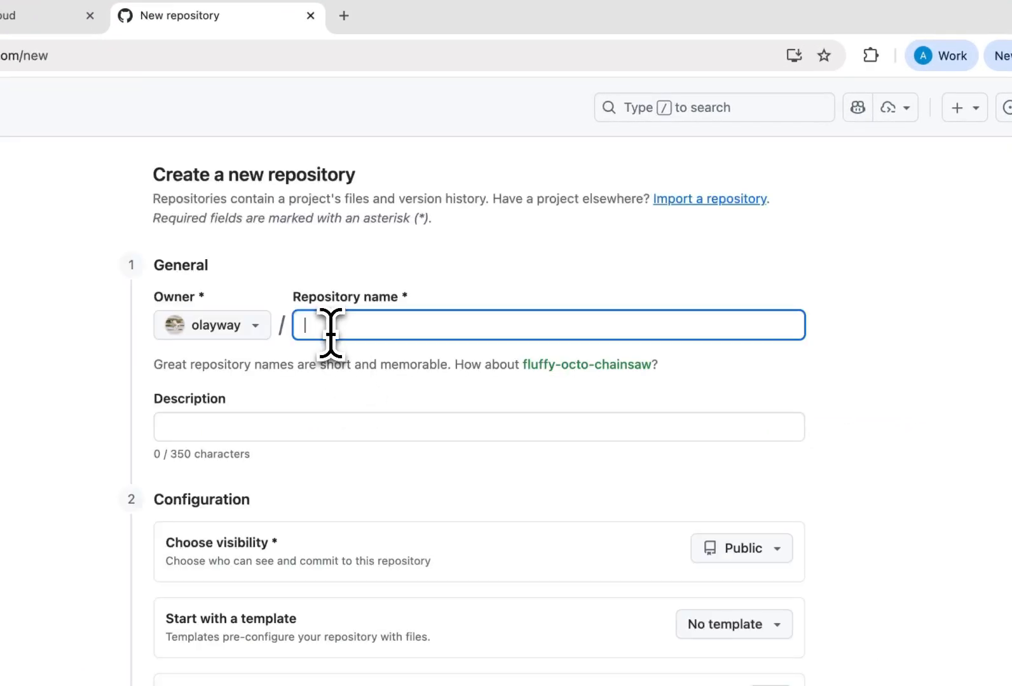
text(env-oppe-setup-t)
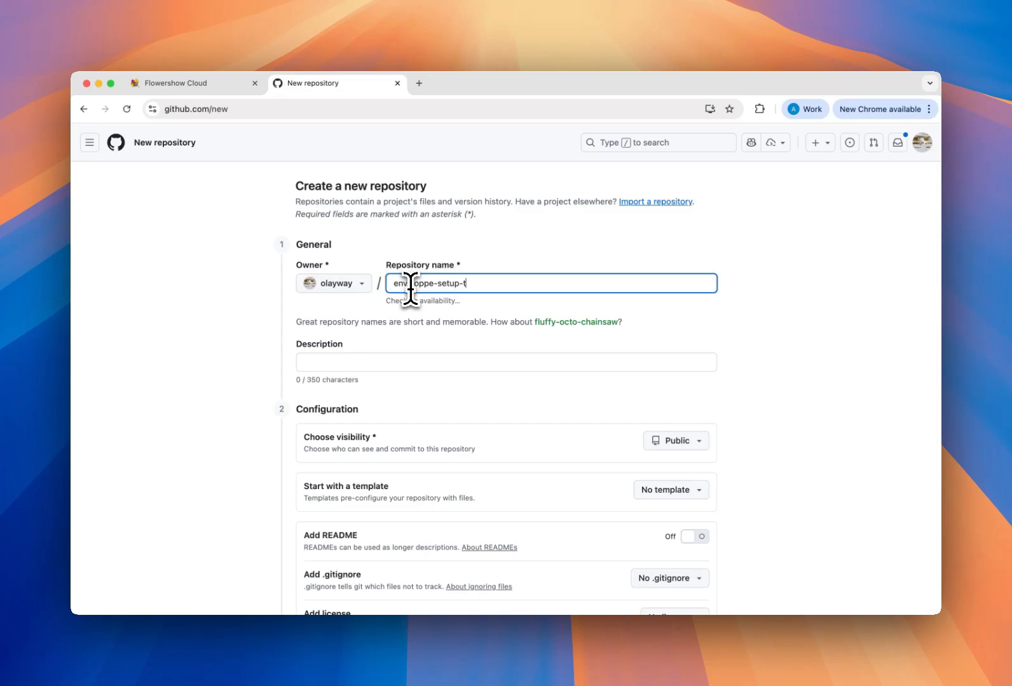
text(utorial)
scroll(449, 335, down, 4)
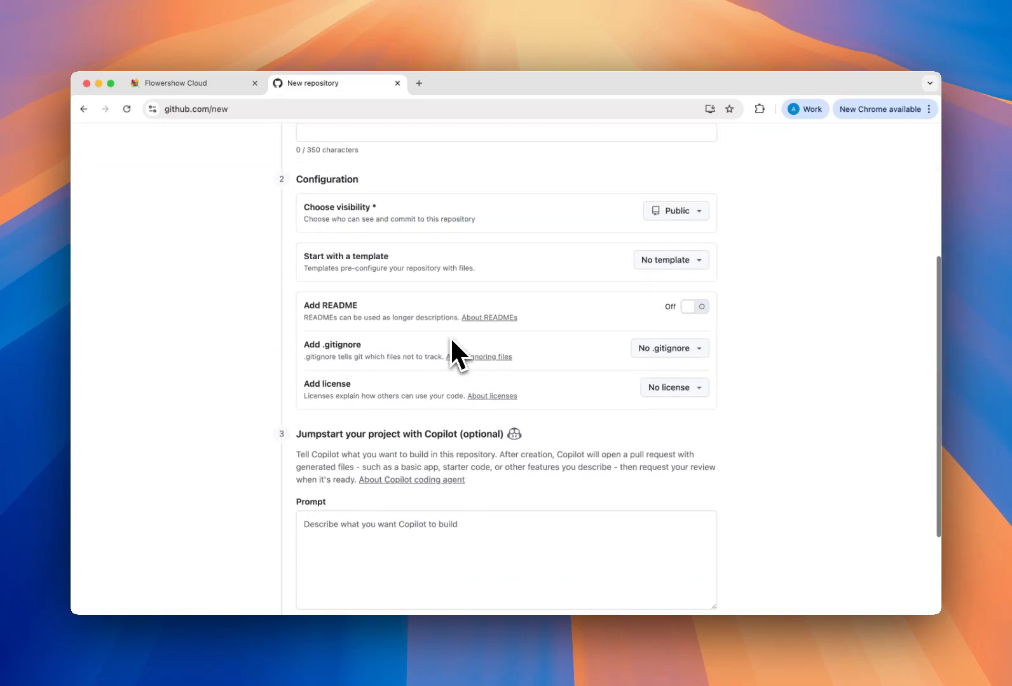
scroll(450, 336, down, 1)
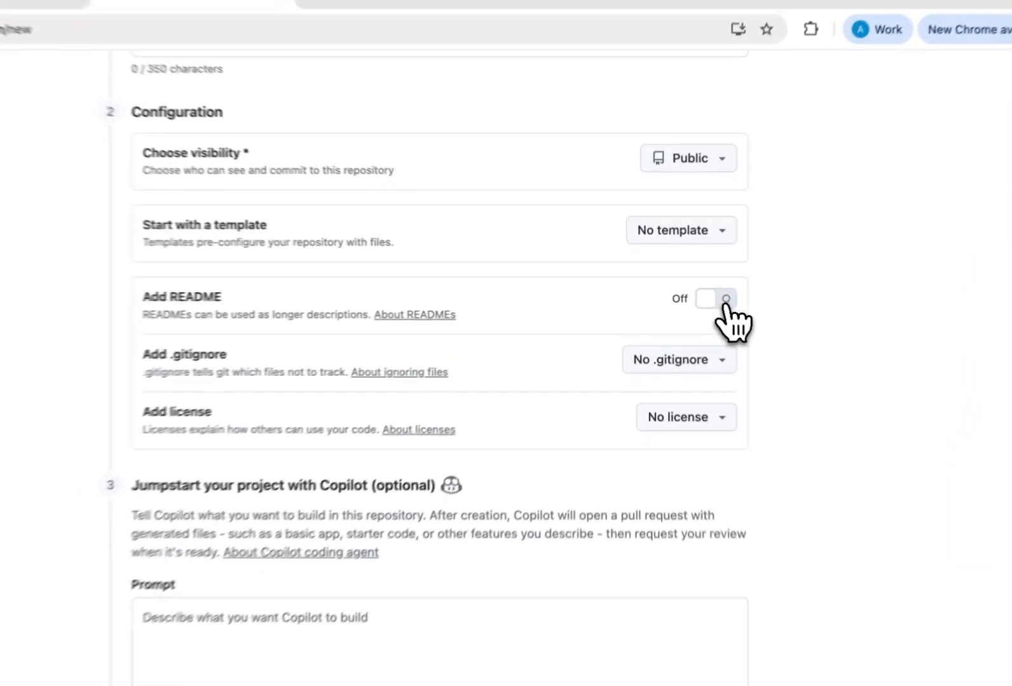
click(694, 293)
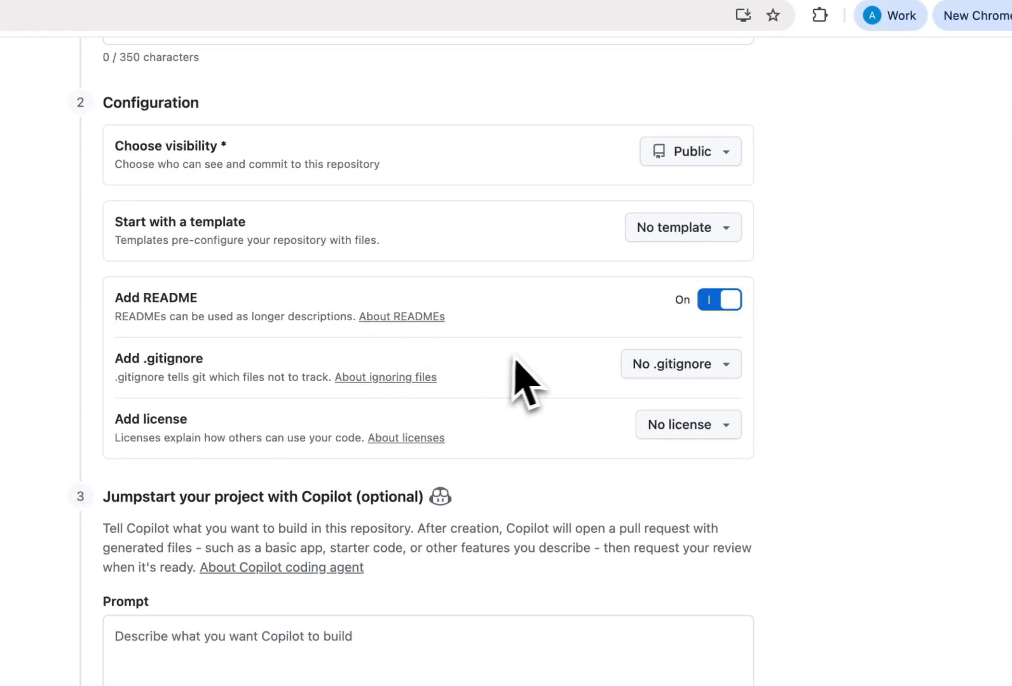
scroll(532, 380, down, 3)
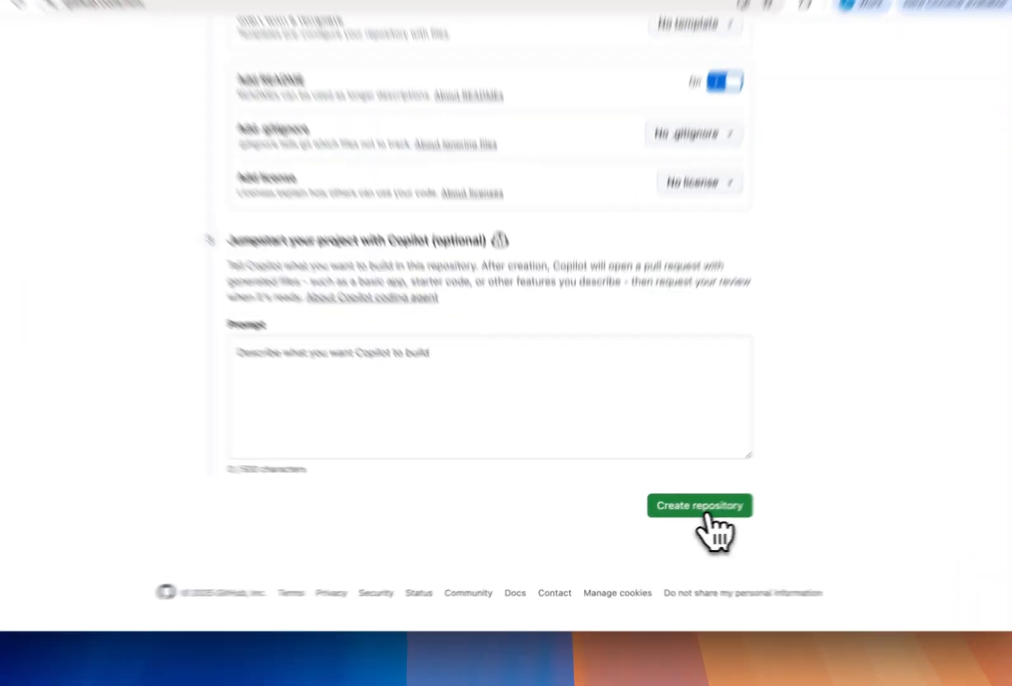
click(684, 516)
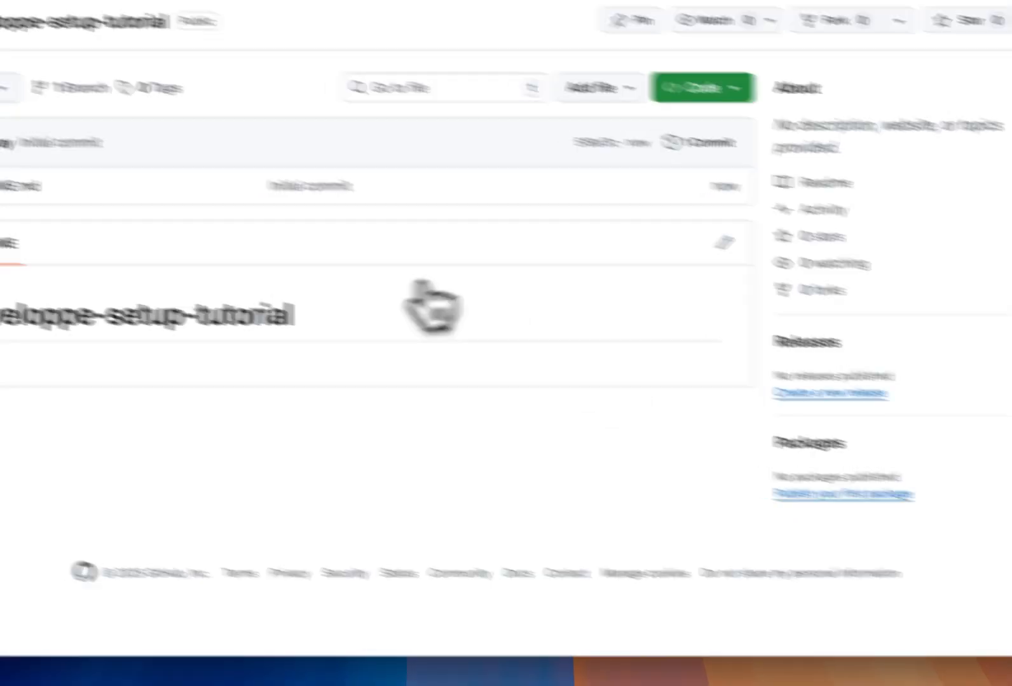
Copy the repository name from its README heading and paste it as Enveloppe's repository name in Obsidian
drag(194, 376, 490, 410)
key(super+c)
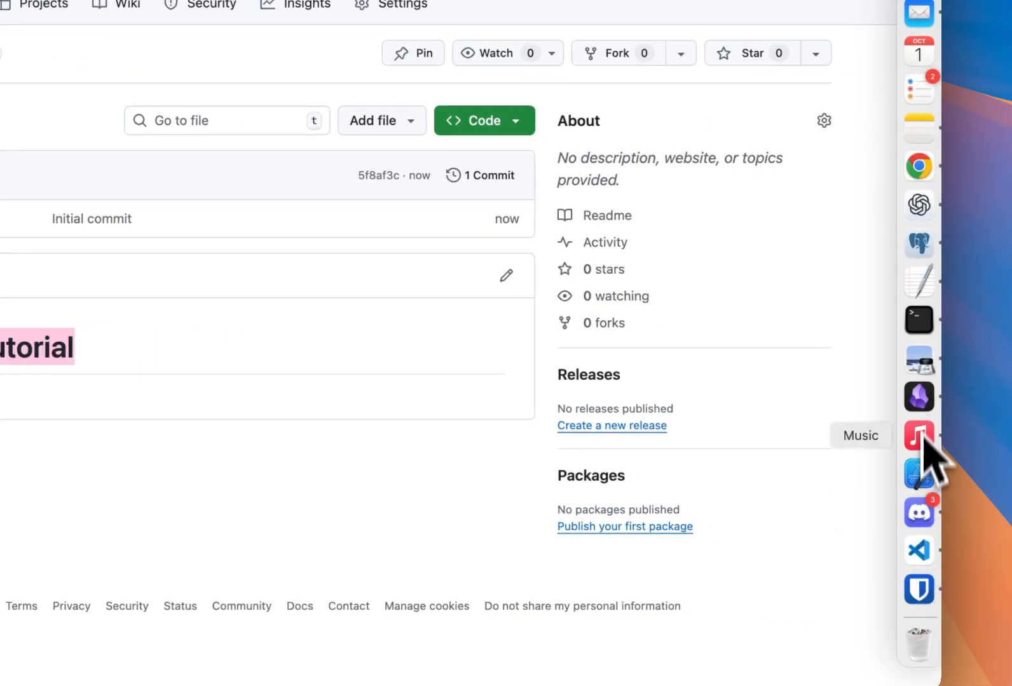
click(919, 396)
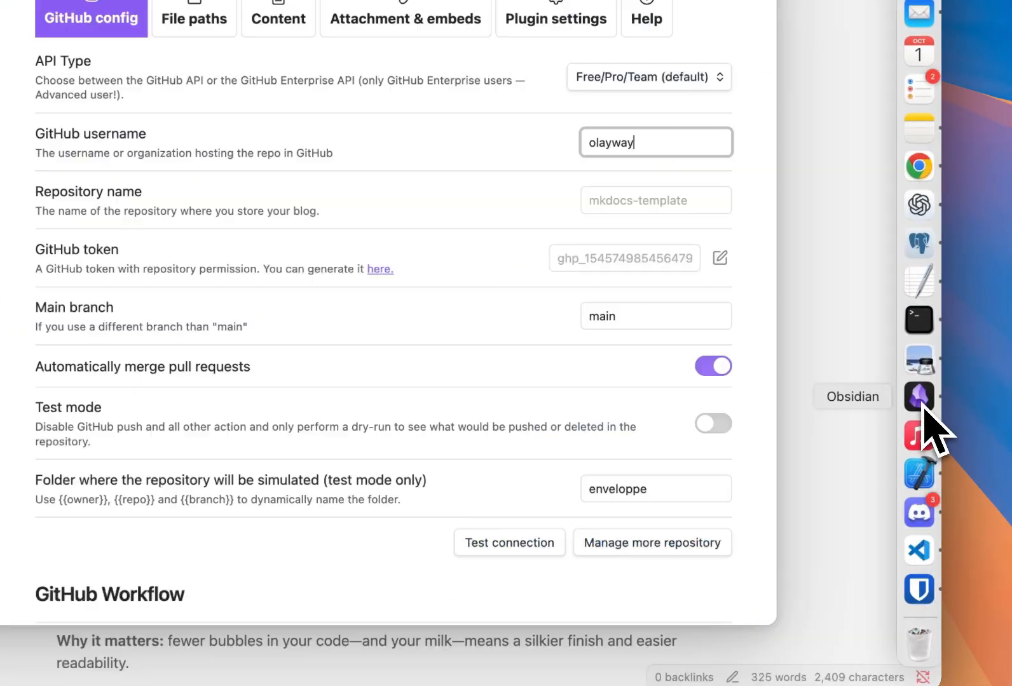
click(610, 202)
key(super+v)
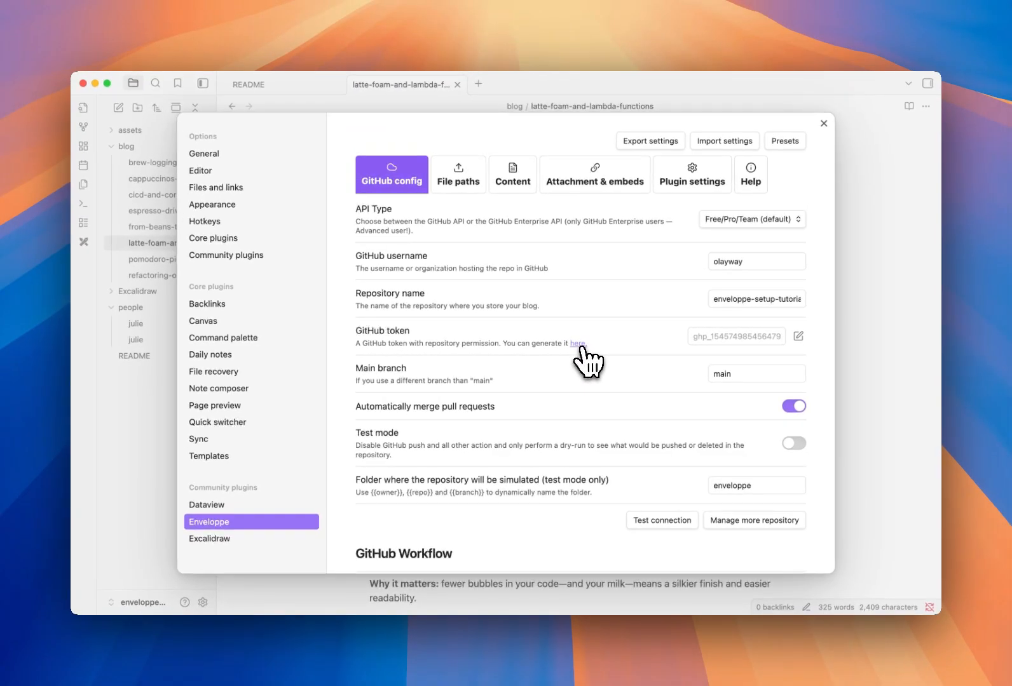
From Enveloppe's token link, generate a classic GitHub personal access token with the note enveloppe and the preselected repo and workflow scopes
click(578, 347)
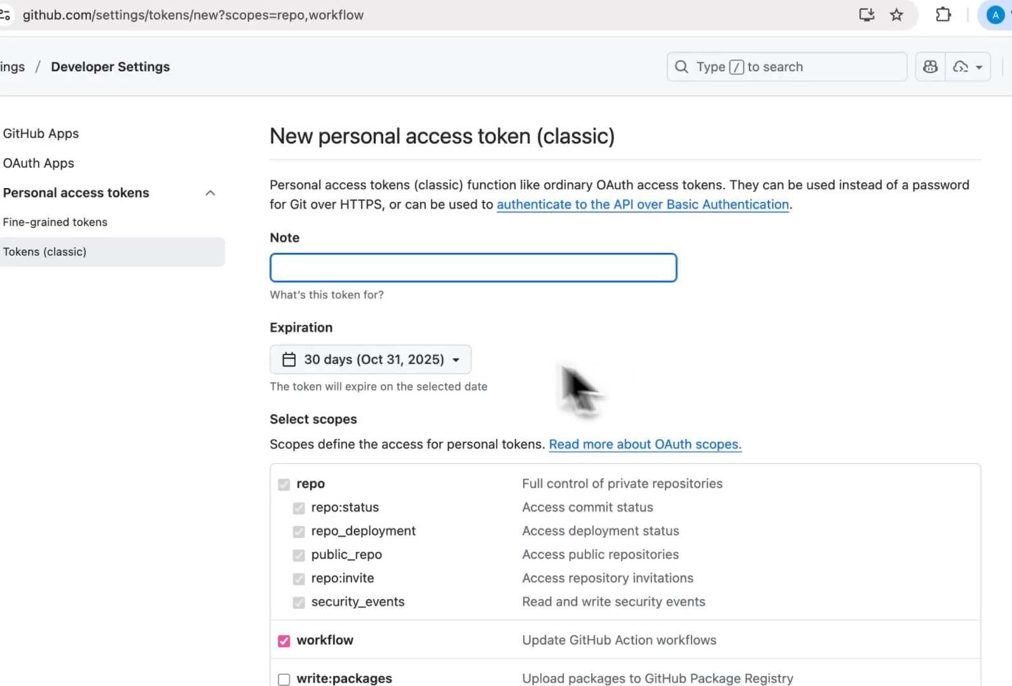
text(en)
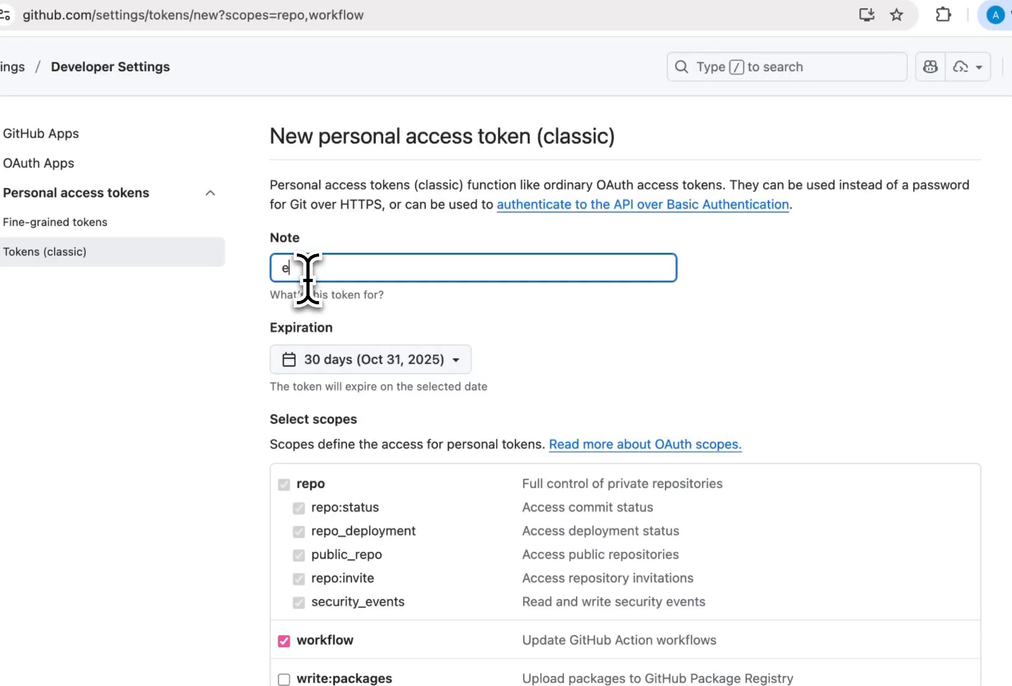
text(veloppe)
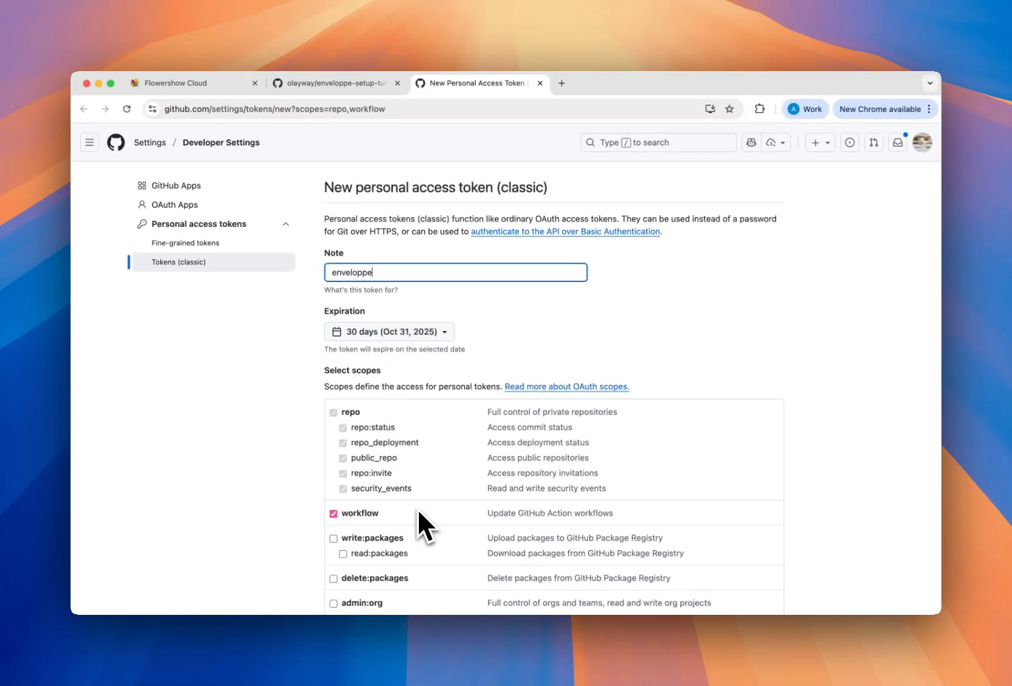
scroll(435, 432, down, 10)
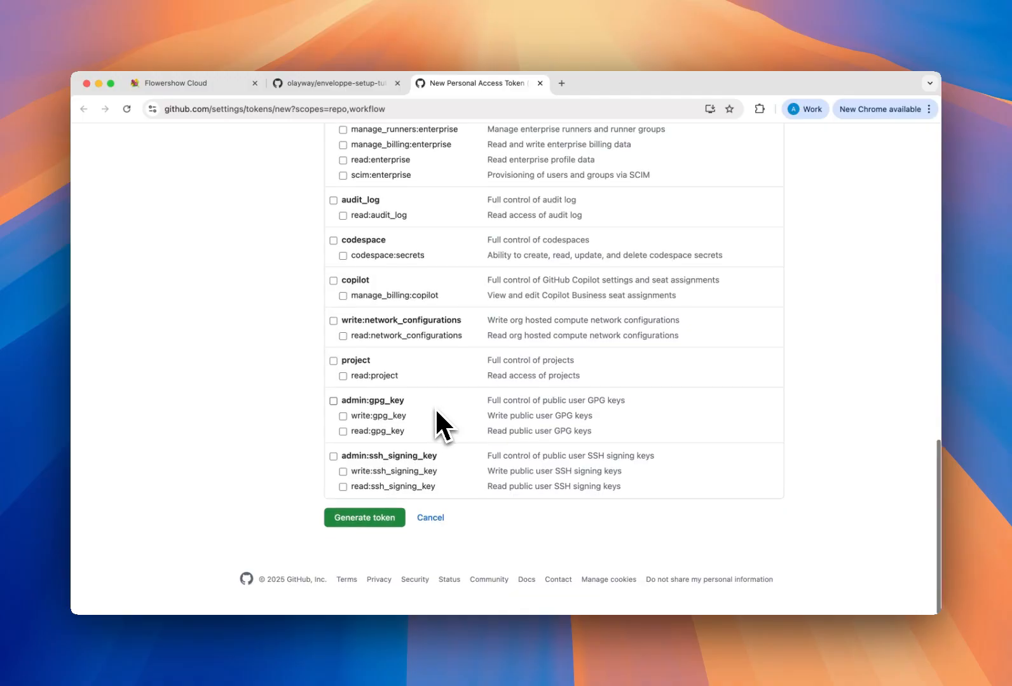
click(378, 522)
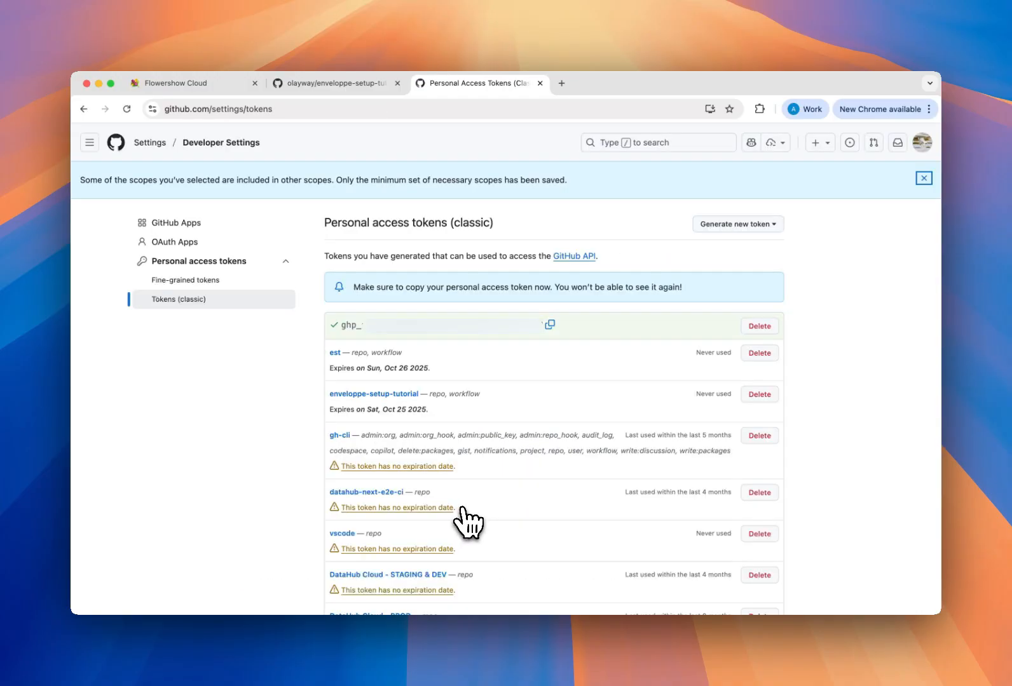
Copy the new personal access token and paste it into Enveloppe's GitHub token field in Obsidian
click(550, 326)
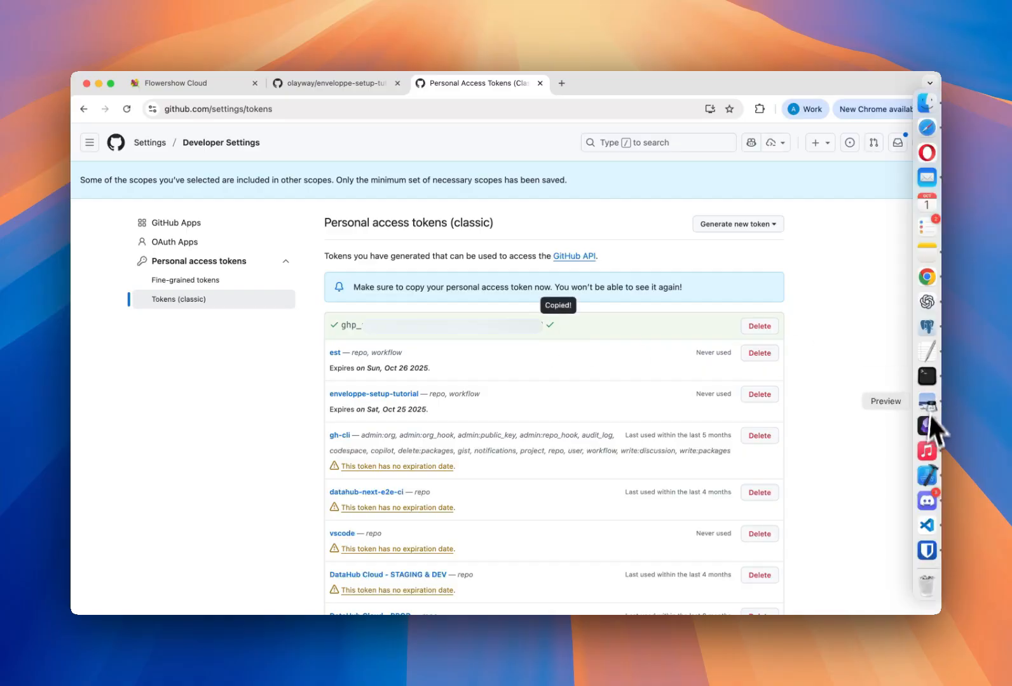
click(925, 431)
click(713, 338)
key(super+v)
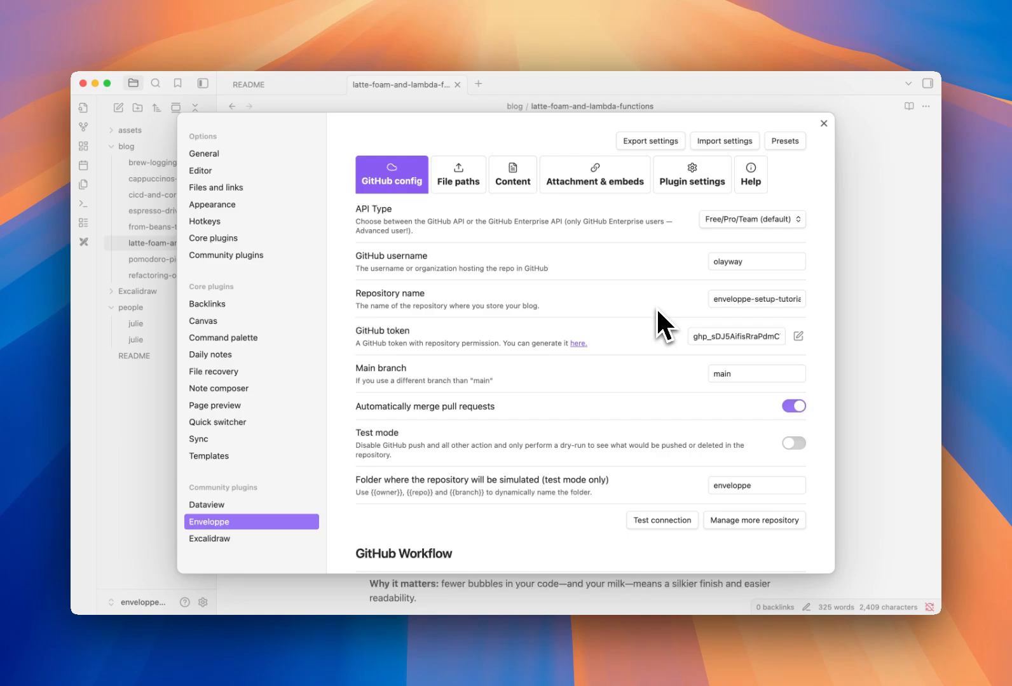
Test Enveloppe's connection to the configured GitHub repository and dismiss the notification
scroll(658, 350, down, 3)
click(670, 413)
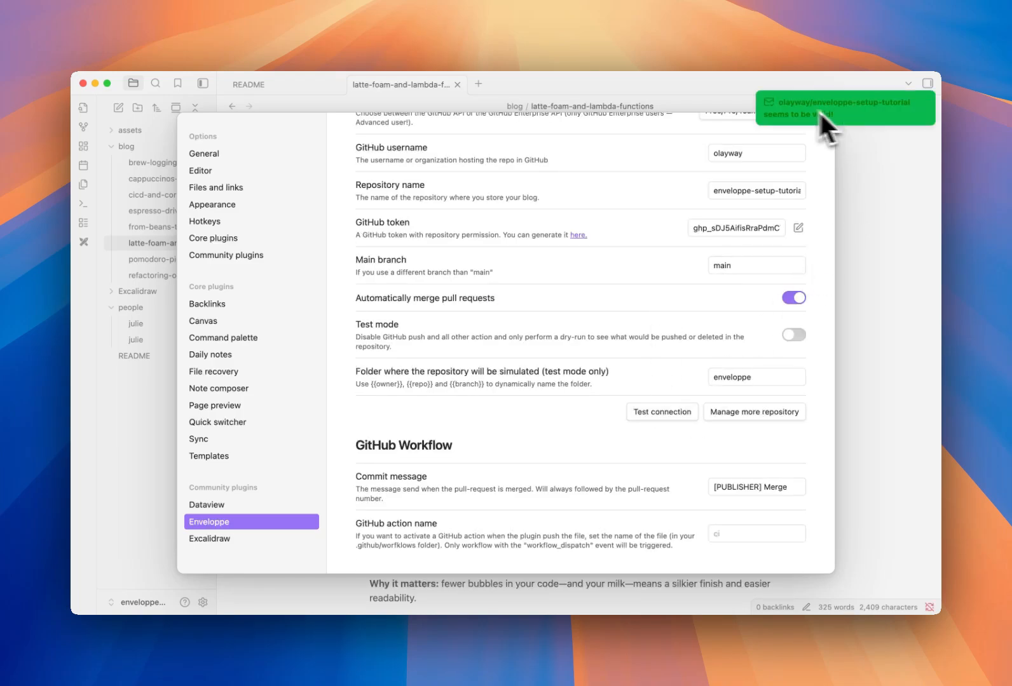
click(873, 109)
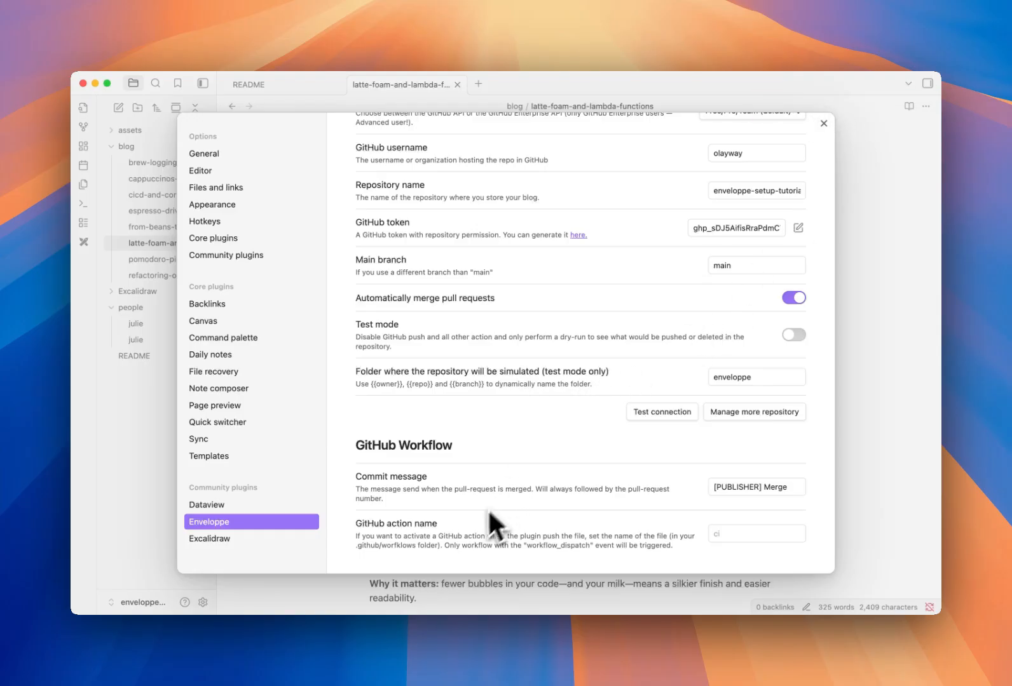
Import the copied JSON configuration into the Enveloppe settings as text and save it
scroll(702, 380, up, 3)
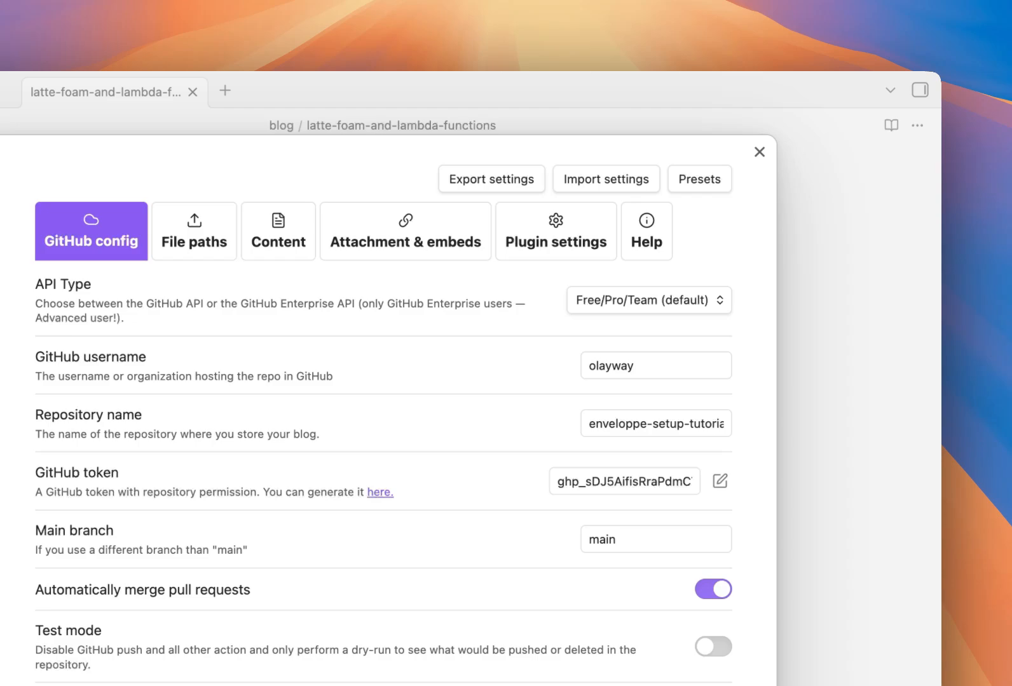
click(622, 186)
key(ctrl+v)
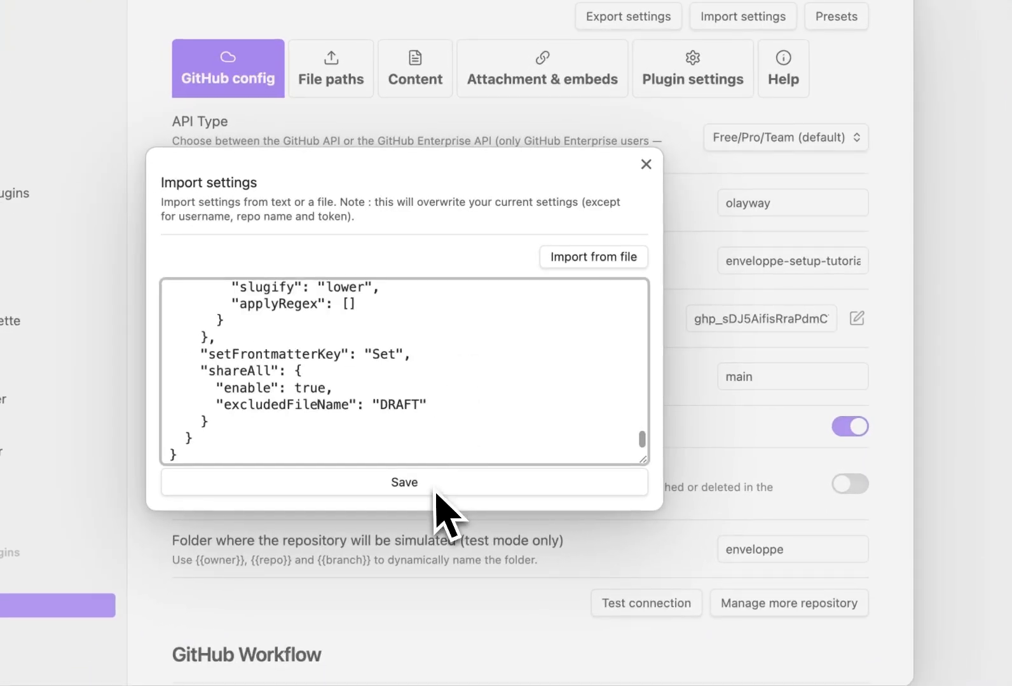
click(420, 505)
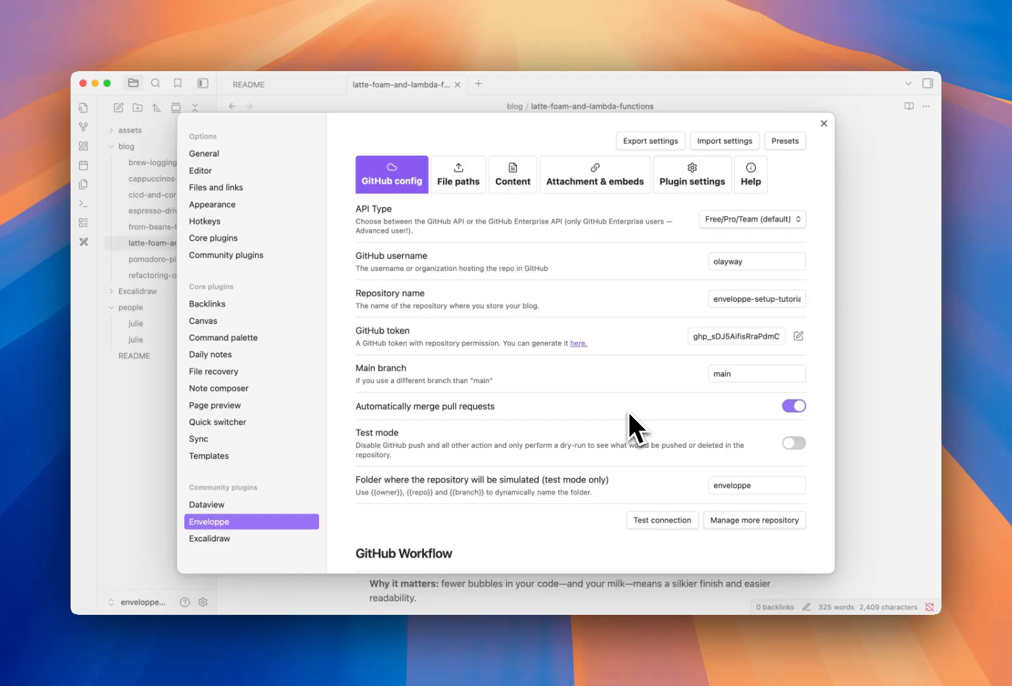
Close the settings and run the "Enveloppe: Upload all shared notes" command
key(Escape)
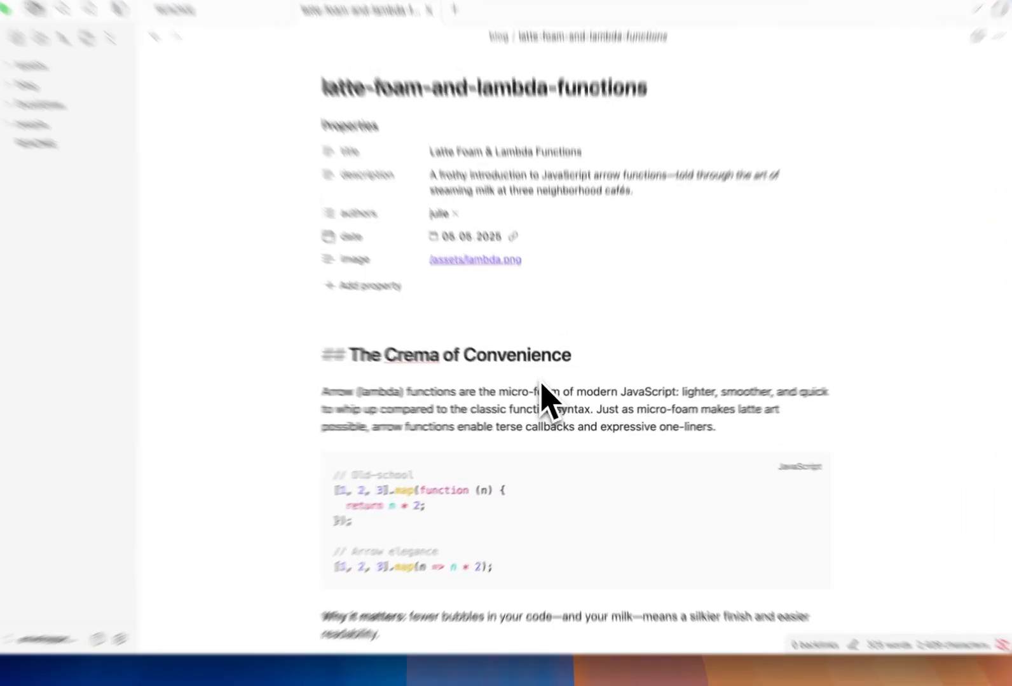
key(Down)
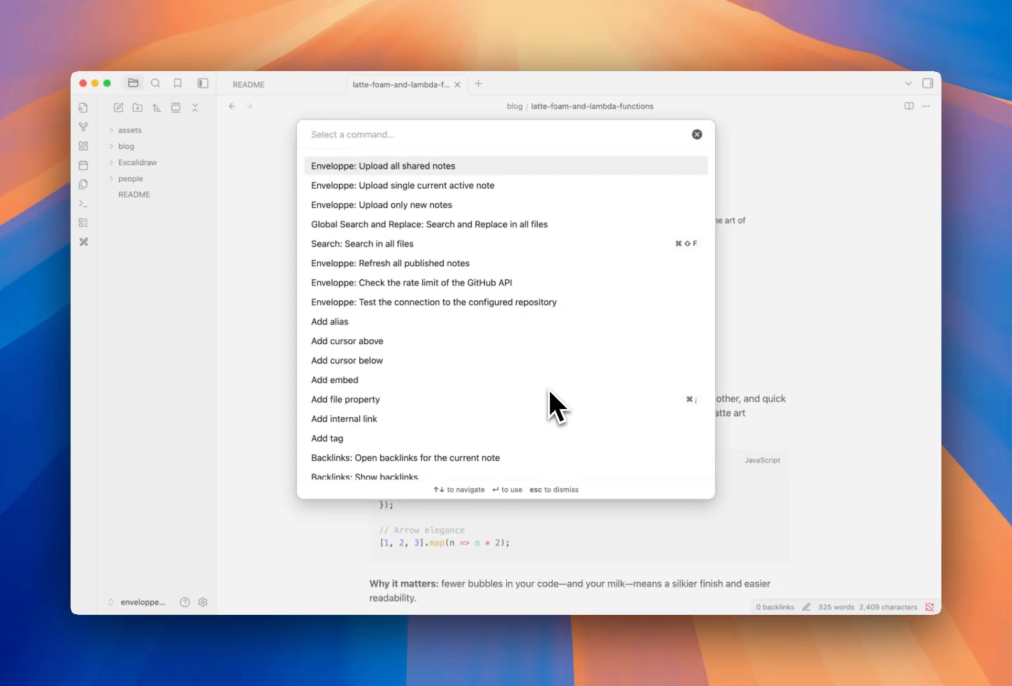
key(Escape)
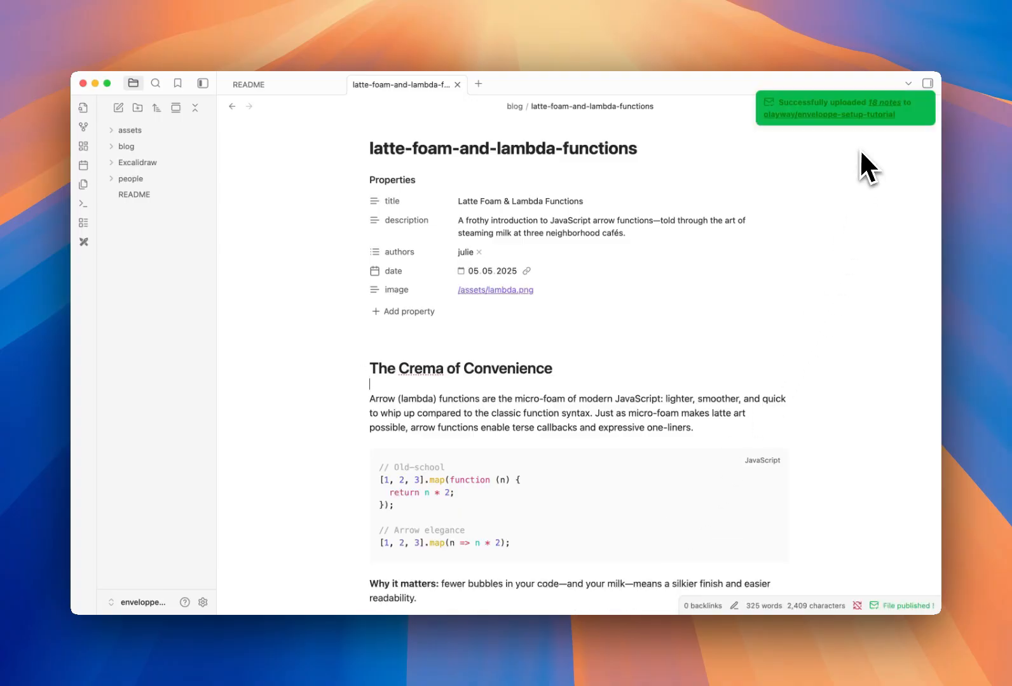
Switch to Chrome, reload the enveloppe-setup-tutorial repository and check the uploaded files in the blog, assets and people folders
mouse_move(937, 373)
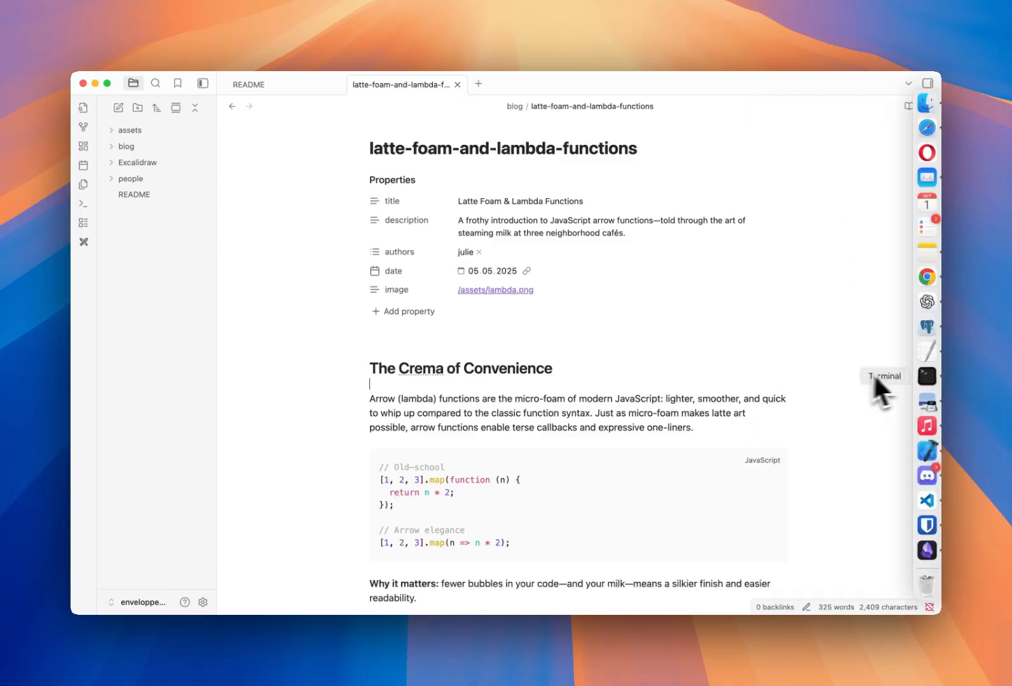
click(929, 283)
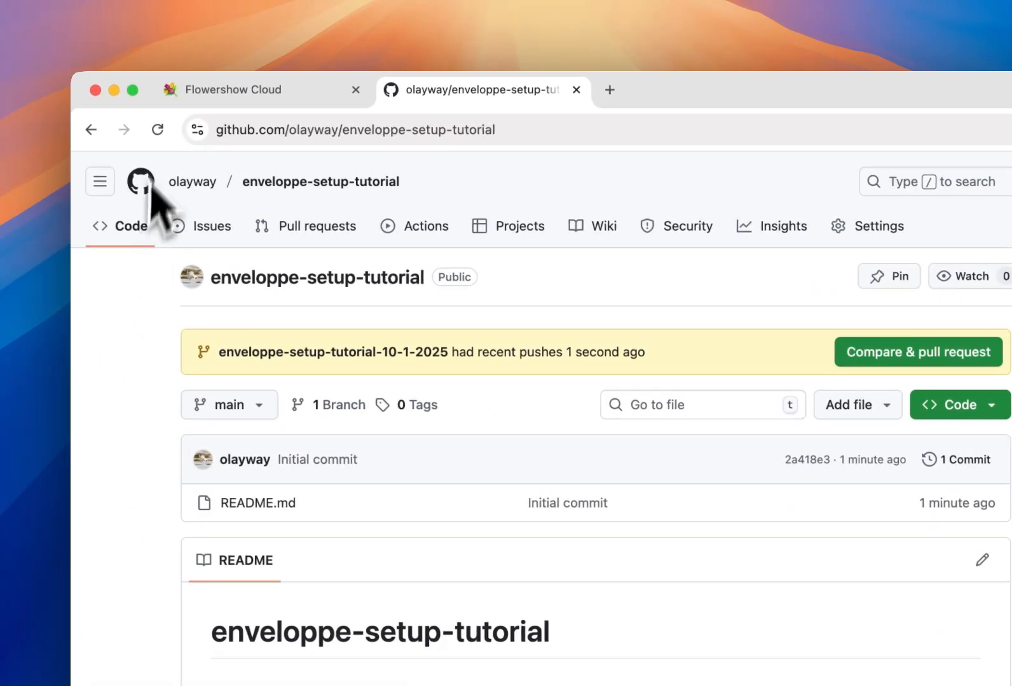
click(158, 129)
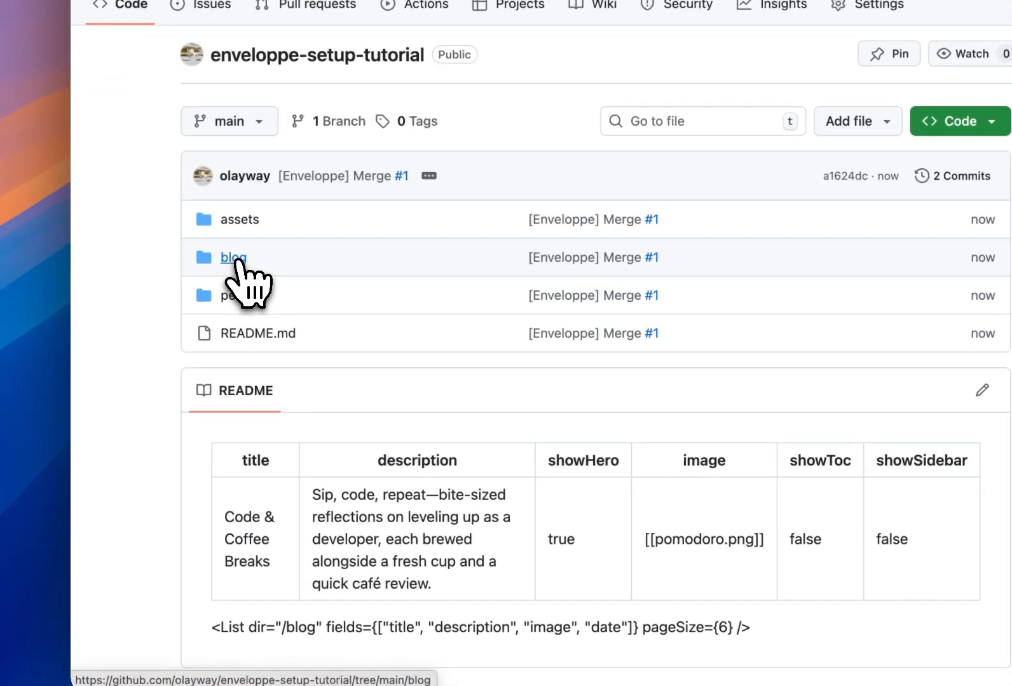
click(180, 336)
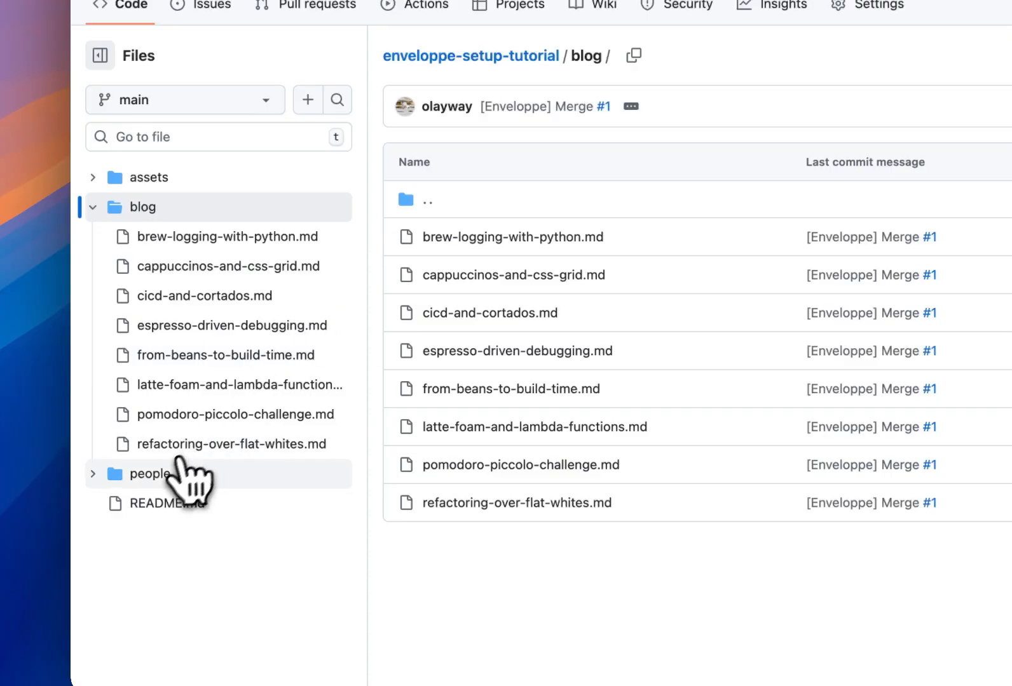
click(184, 181)
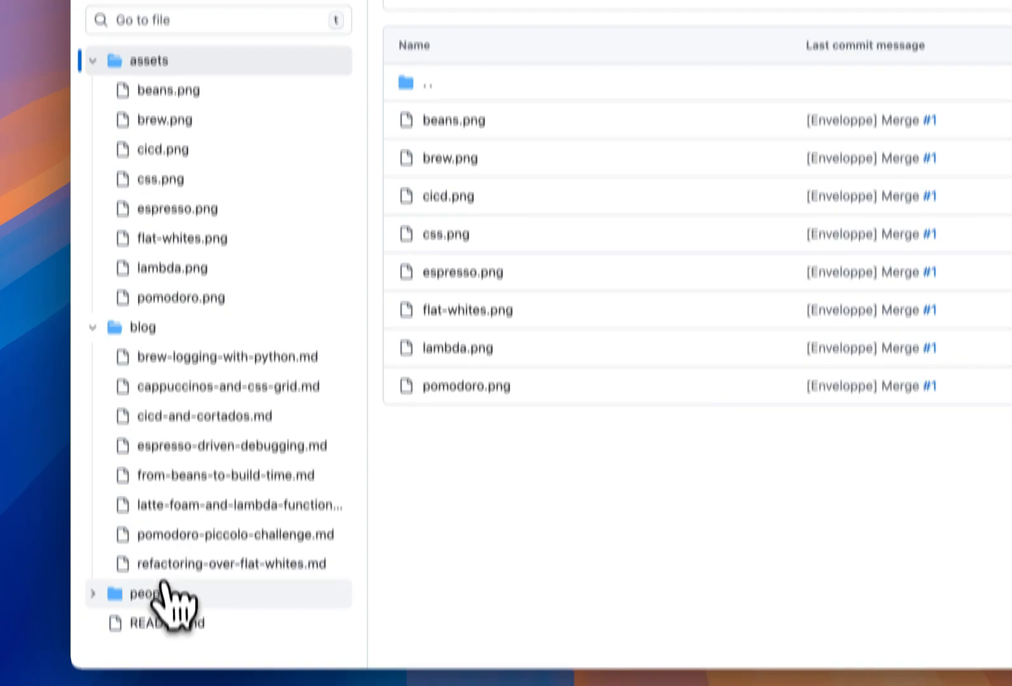
click(164, 544)
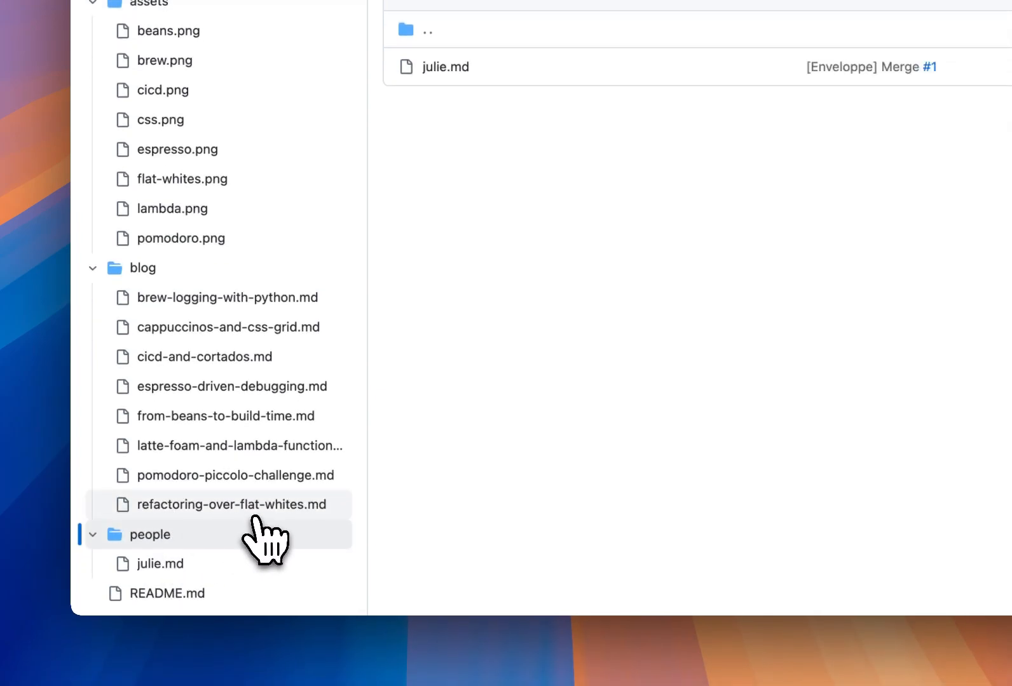
View julie.md in the GitHub people folder, and switch to Obsidian to open the julie note in the people folder
click(179, 564)
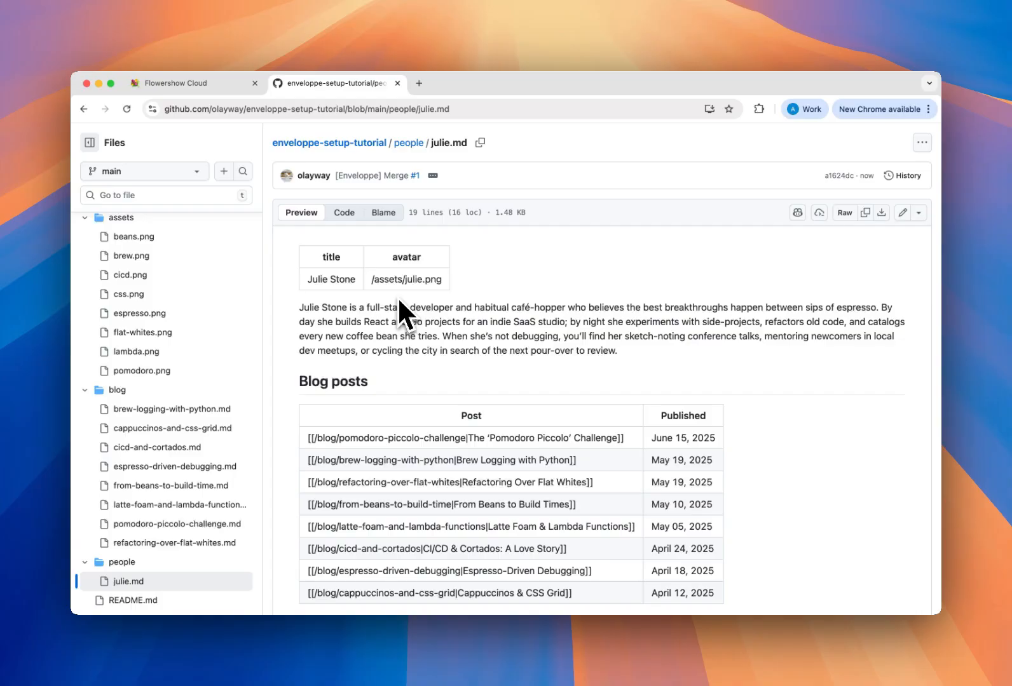
mouse_move(916, 495)
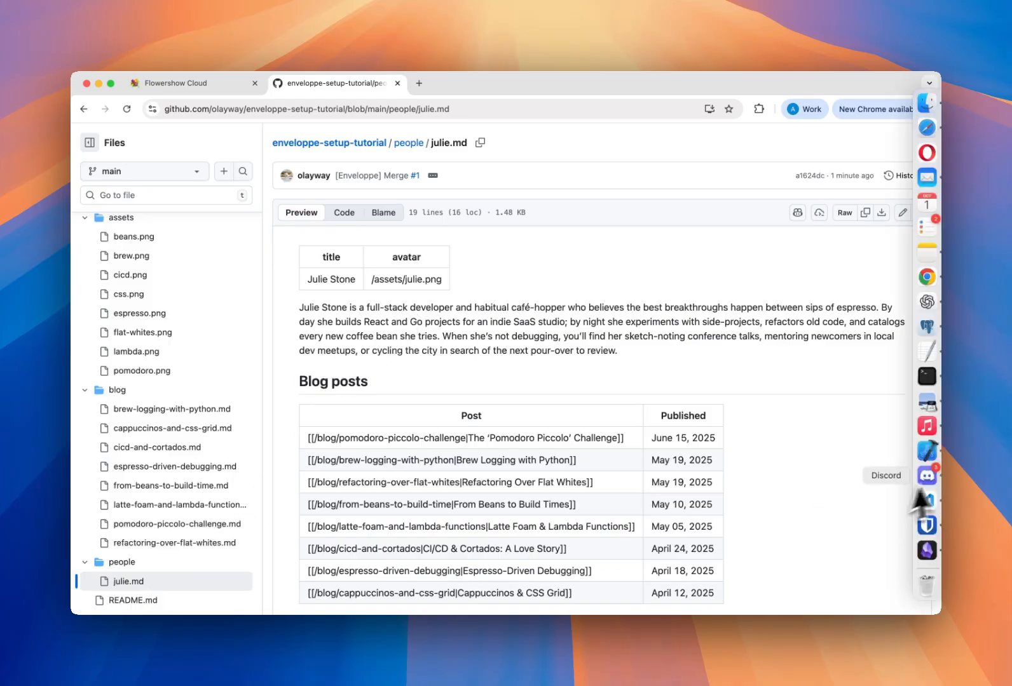
click(926, 550)
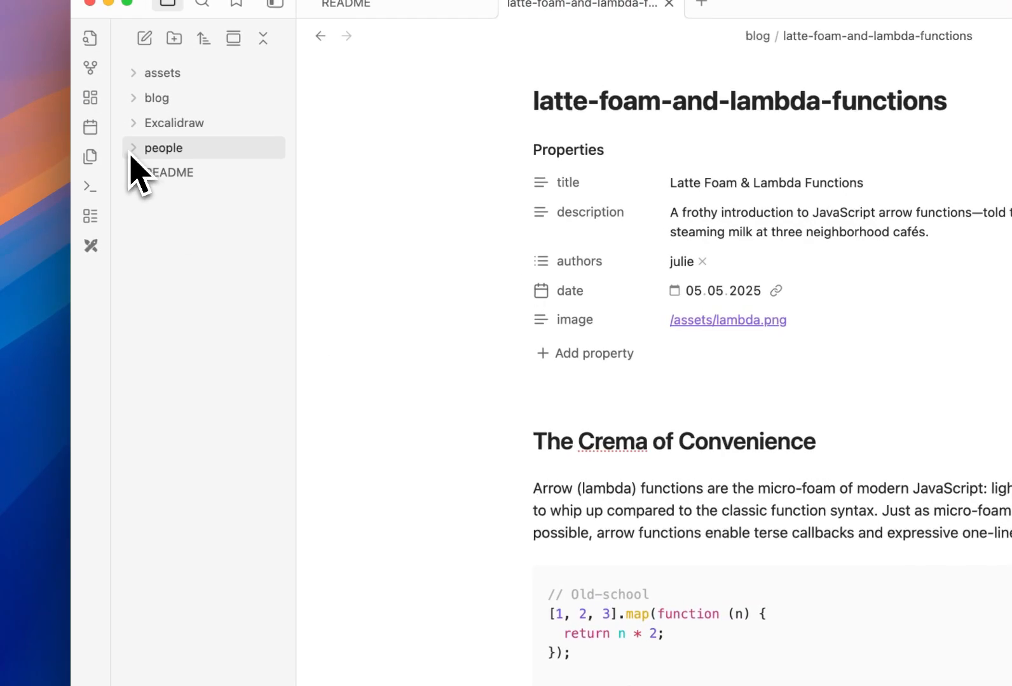
click(132, 156)
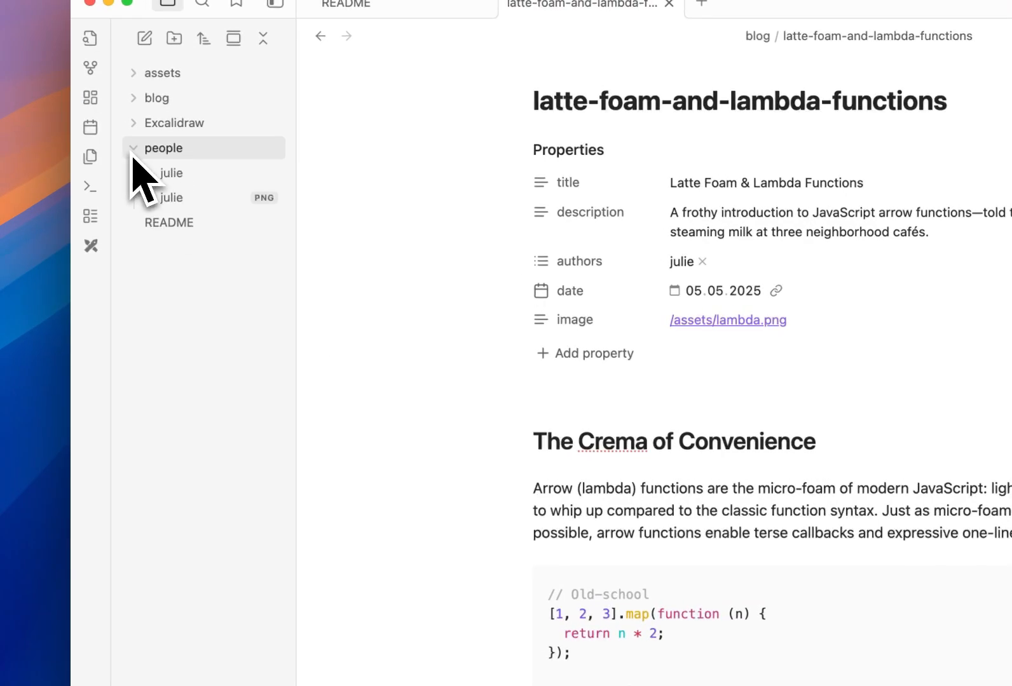
click(179, 178)
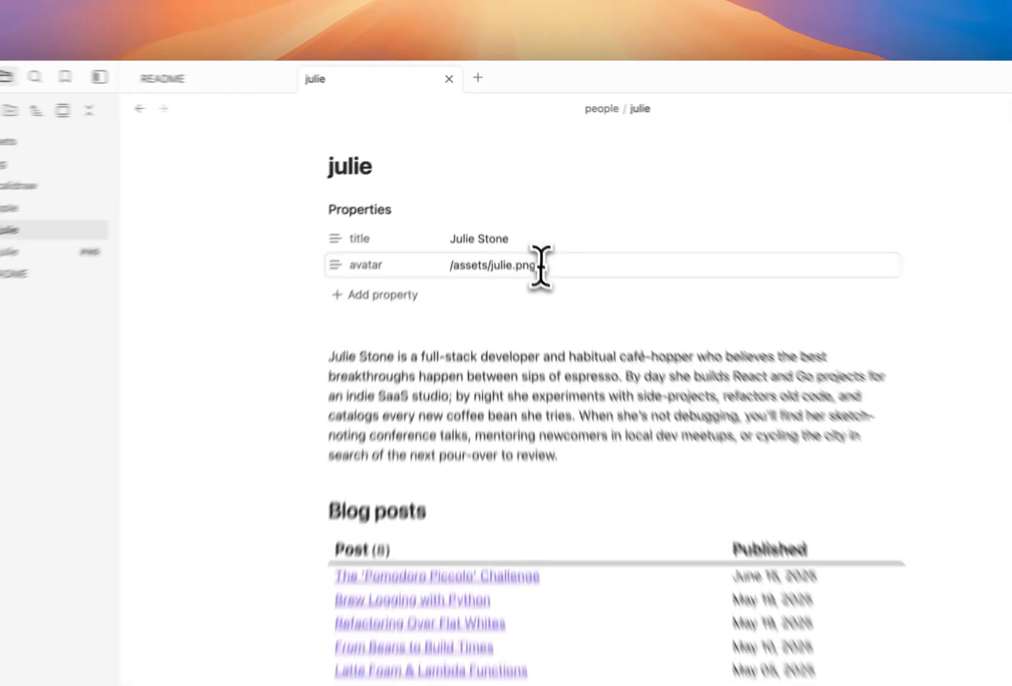
Replace the julie note's avatar property with an internal link to julie.png in the people folder
click(525, 221)
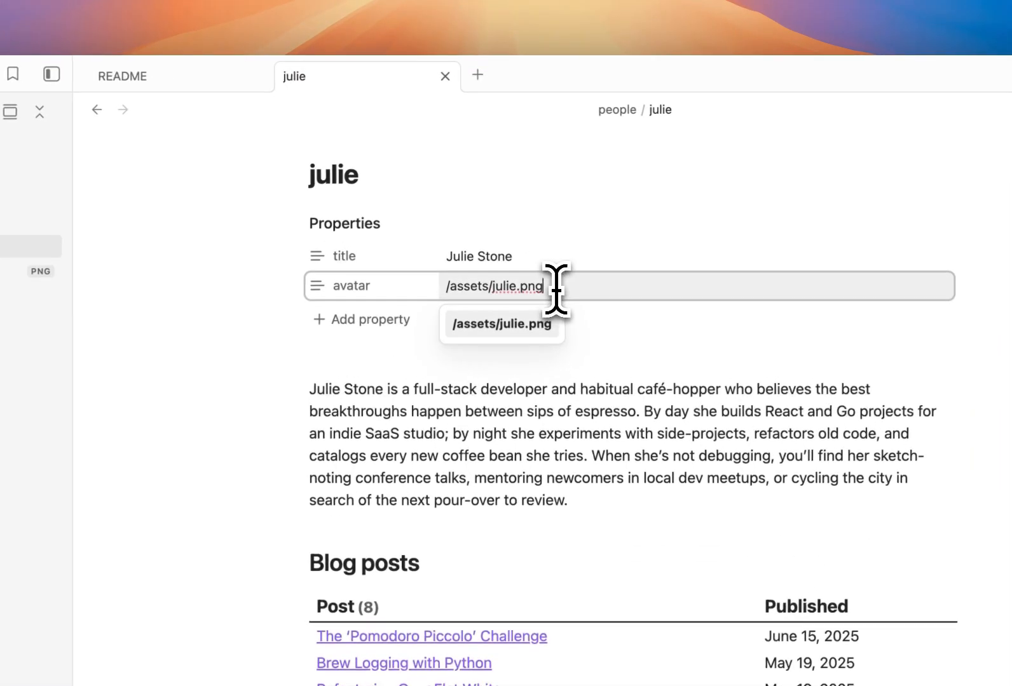
drag(525, 221, 454, 219)
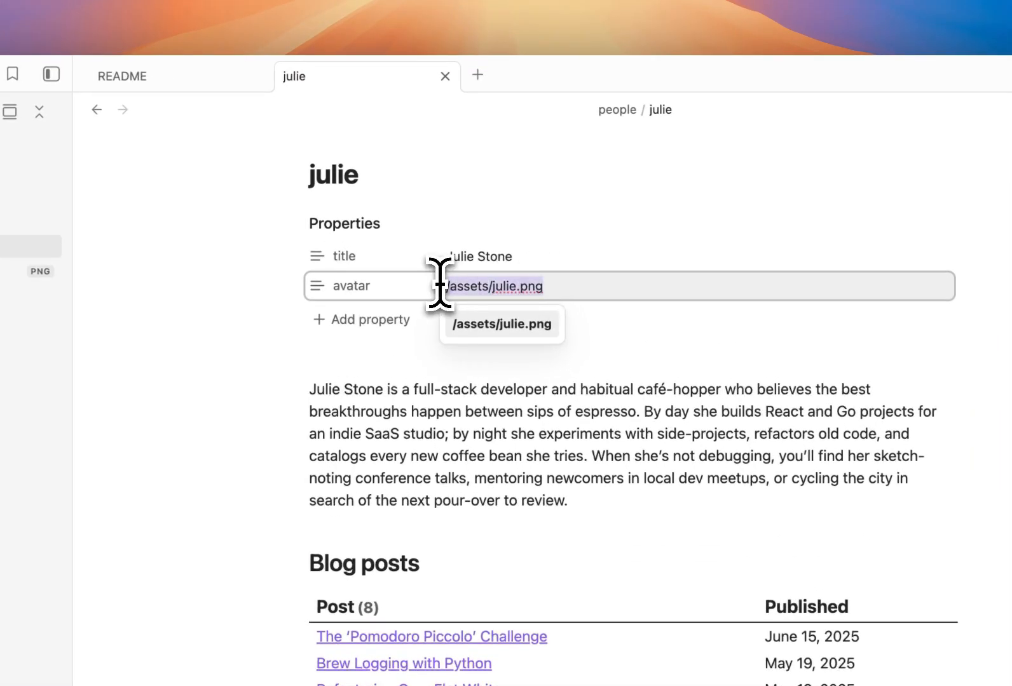
key(BackSpace)
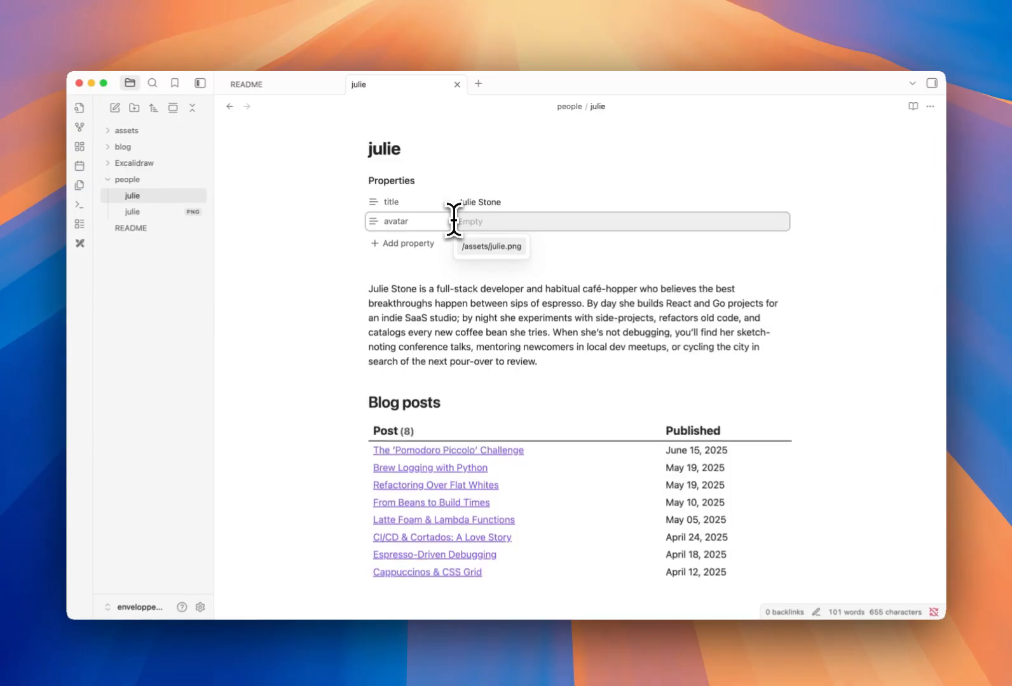
text([[)
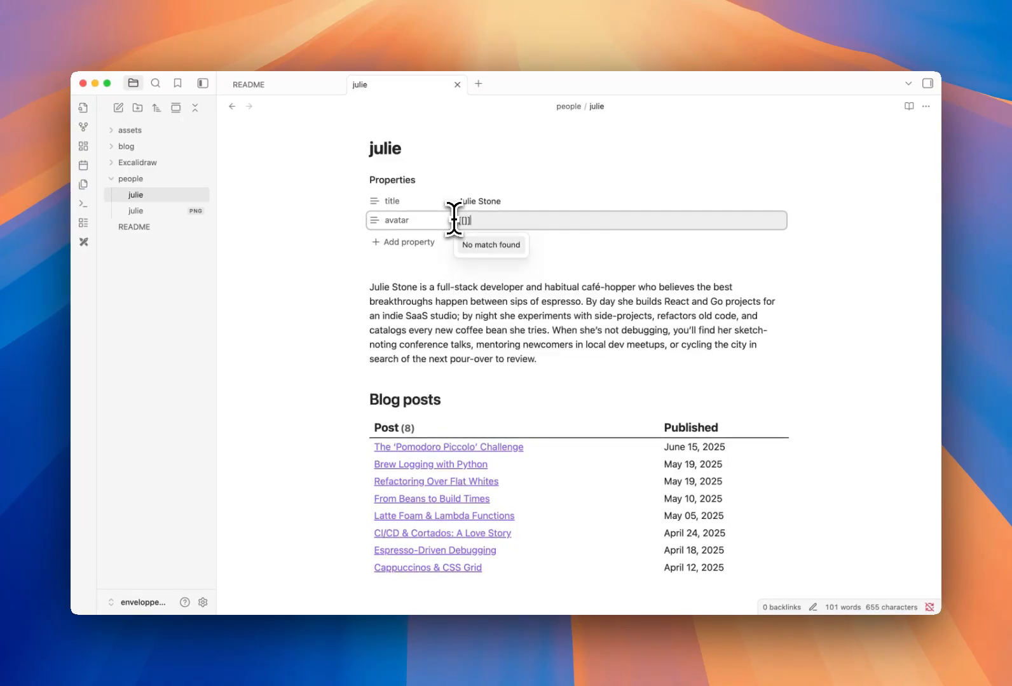
text(ju)
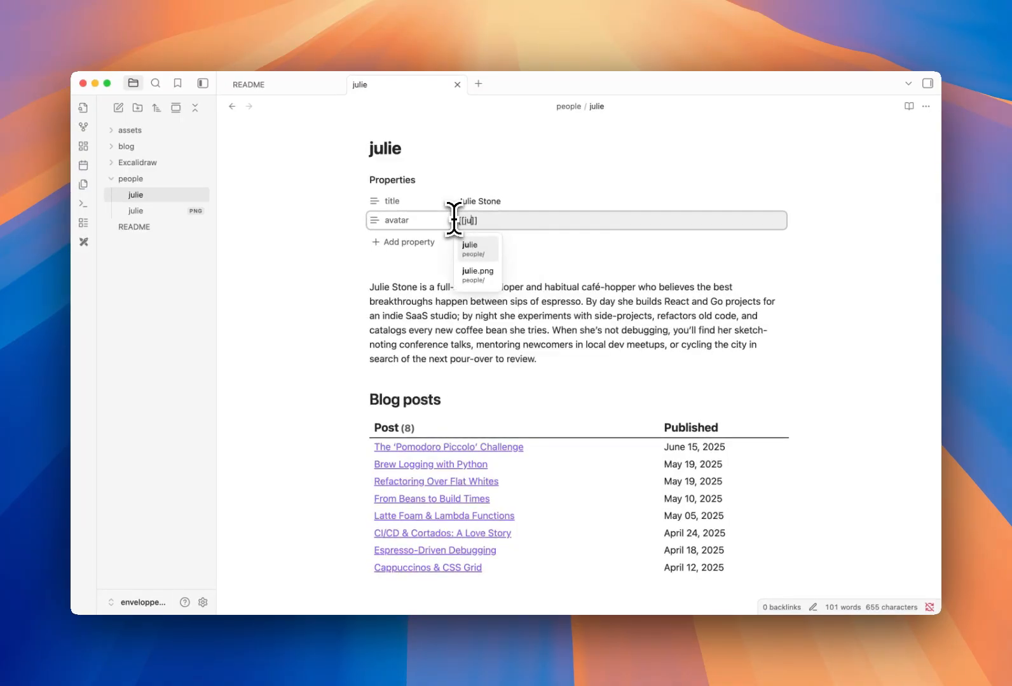
key(Down)
key(Return)
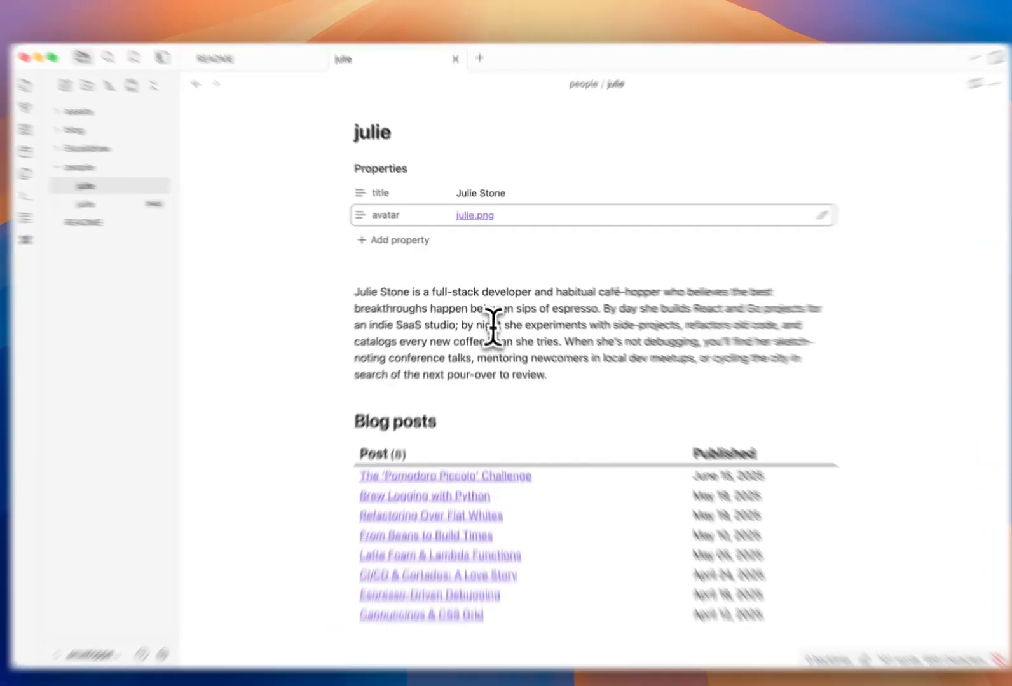
Run the "Enveloppe: Upload single current active note" command on the julie note
key(super+p)
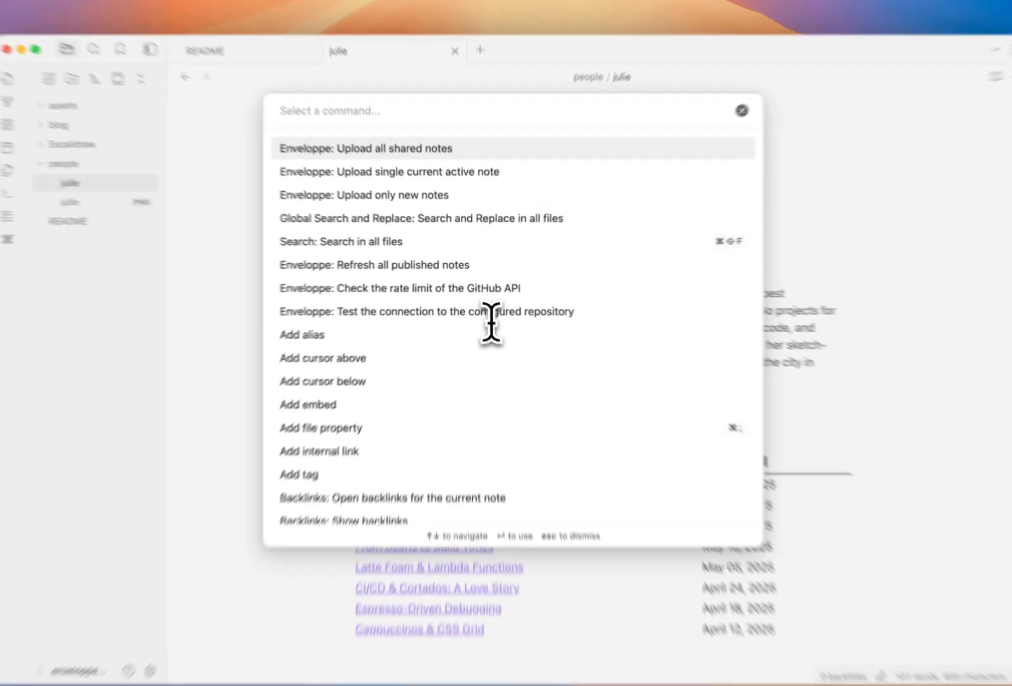
text(upload)
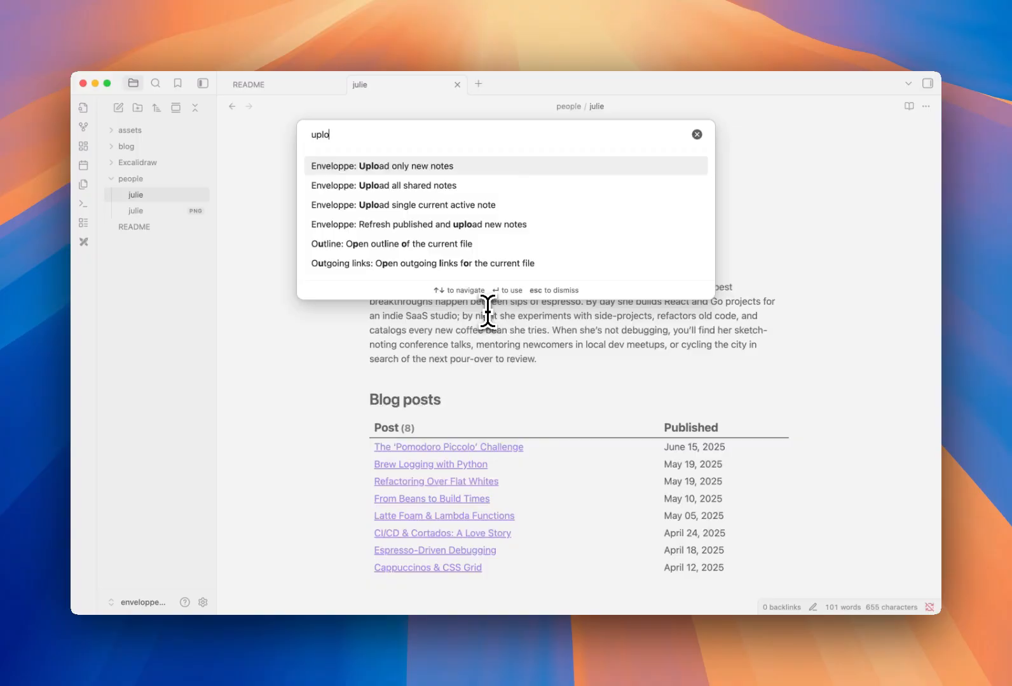
key(Down)
key(Down)
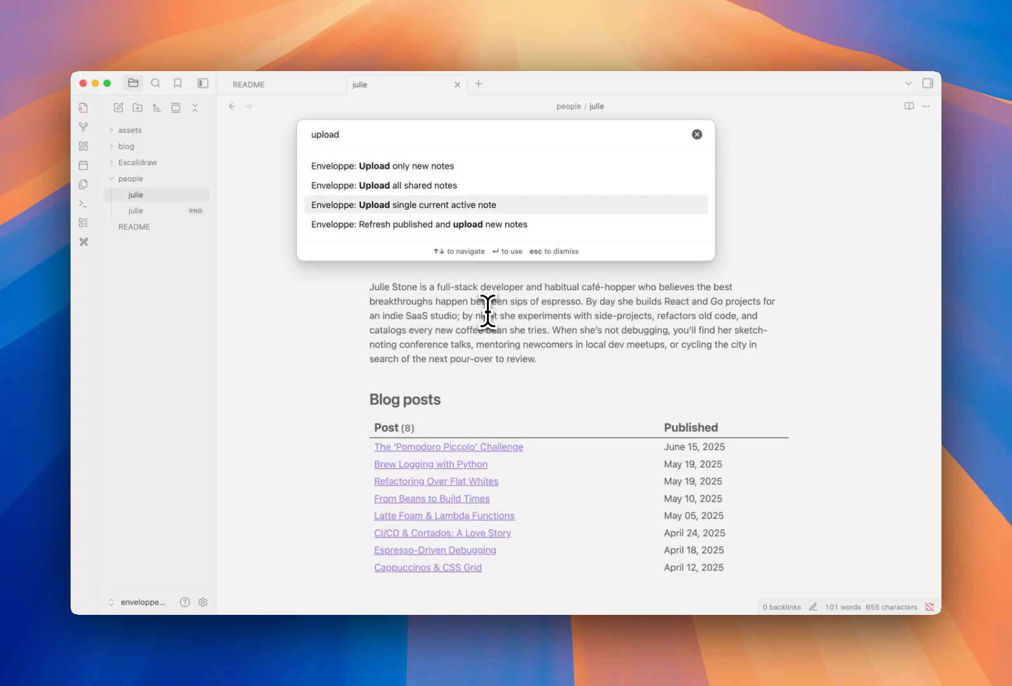
key(Return)
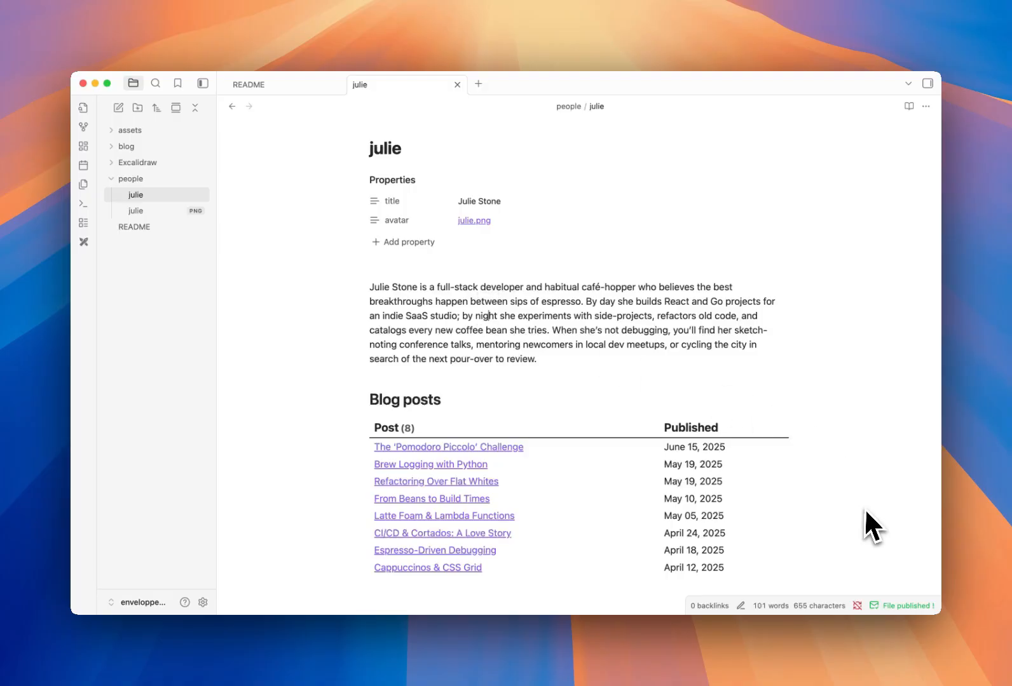
Switch to Chrome and check the updated contents of the people folder in the enveloppe-setup-tutorial repository
mouse_move(939, 376)
click(927, 279)
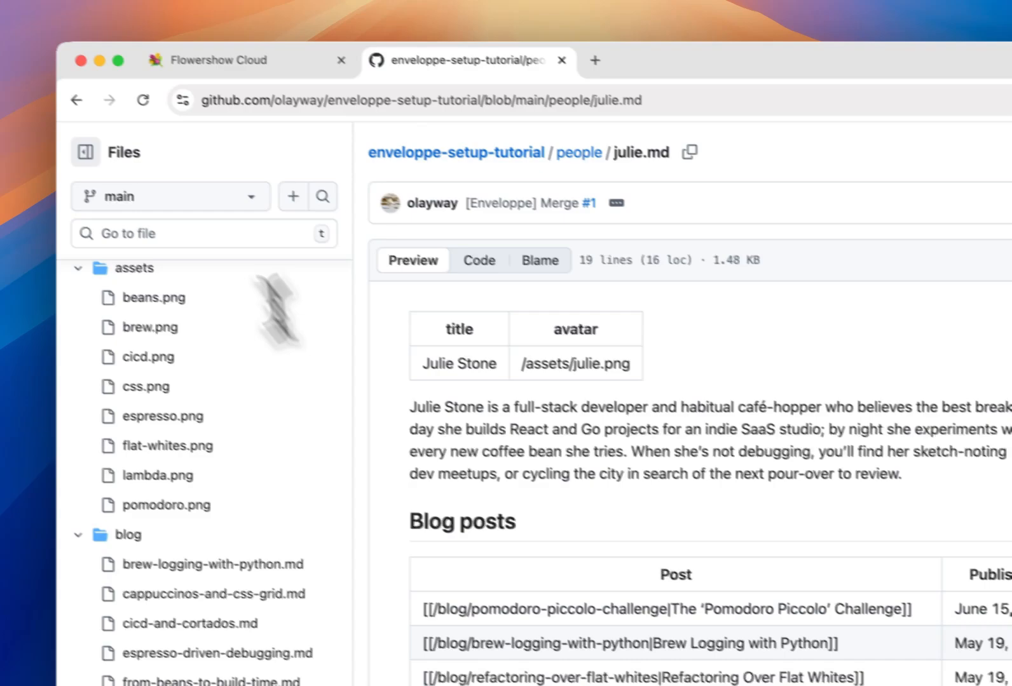
click(158, 106)
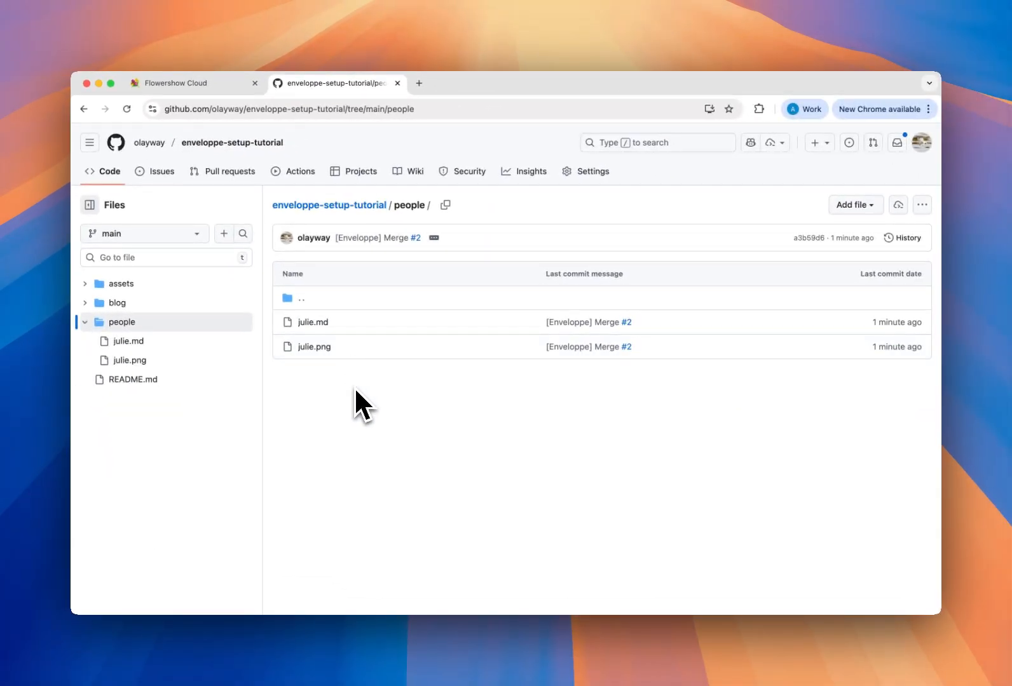
In Flowershow Cloud, create a new site from the GitHub repository enveloppe-setup-tutorial on the main branch
click(175, 83)
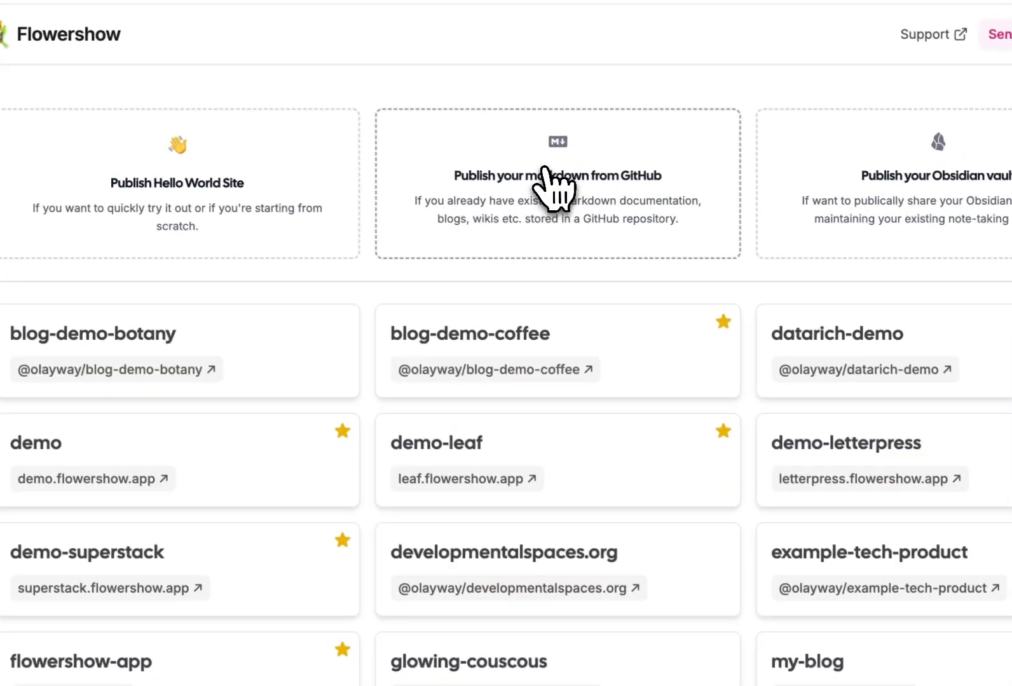
click(699, 323)
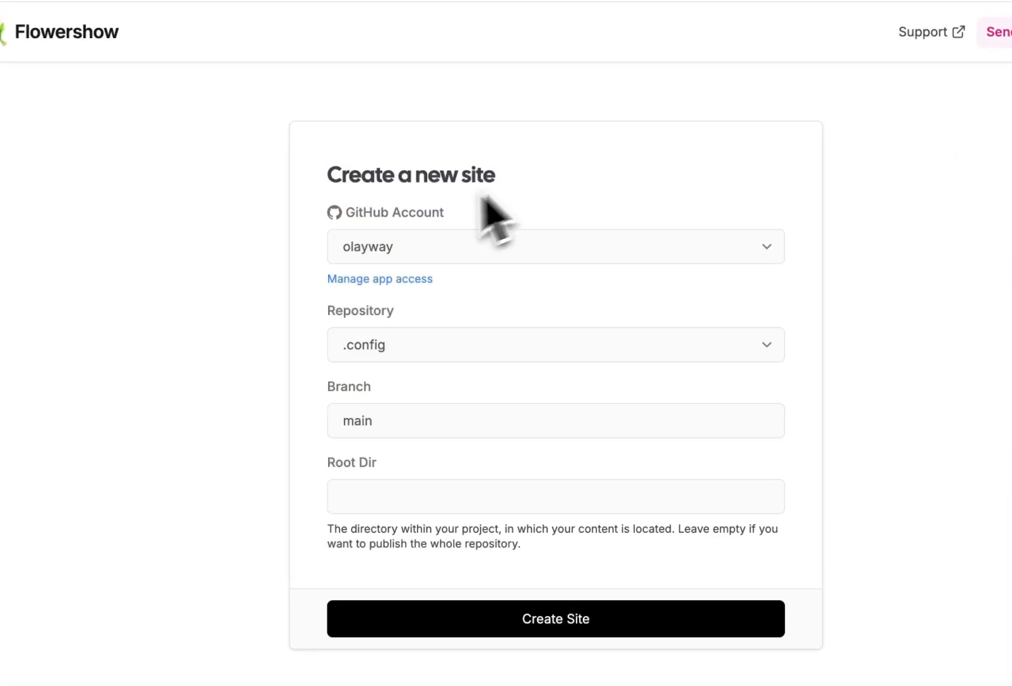
click(388, 345)
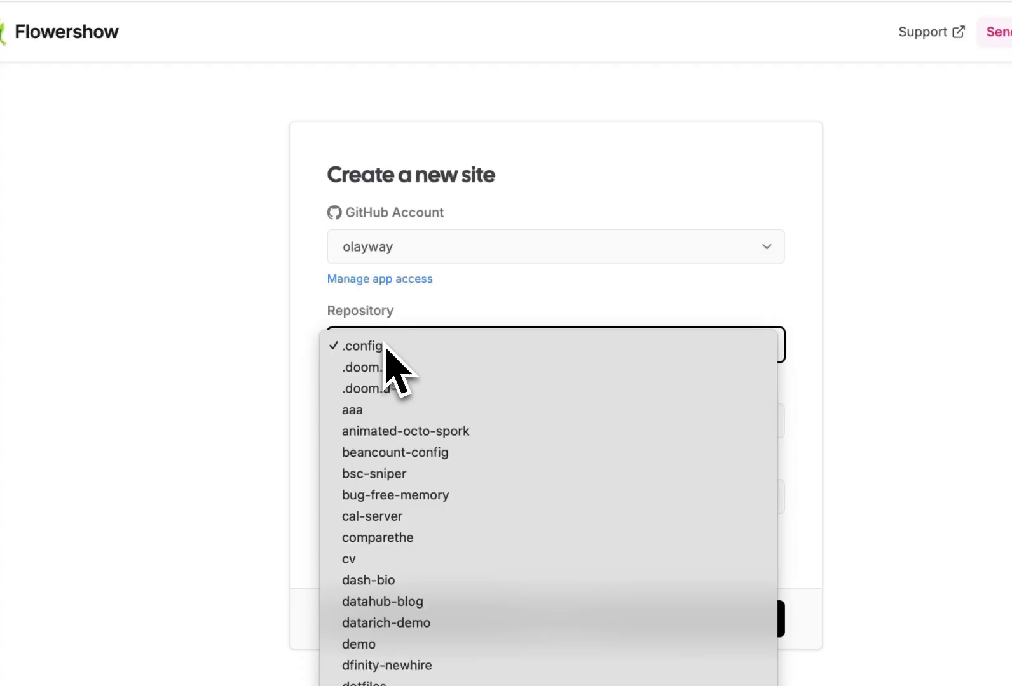
key(Return)
click(606, 620)
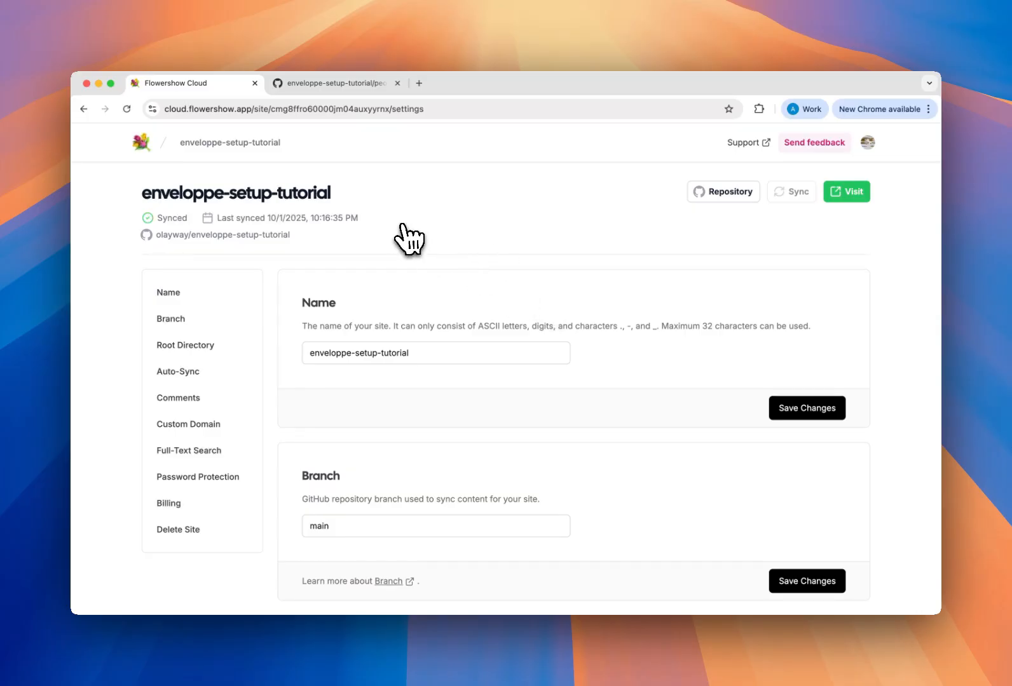
Visit the published site and review its home page post list, the "From Beans to Build Times" post and the author's page
click(846, 191)
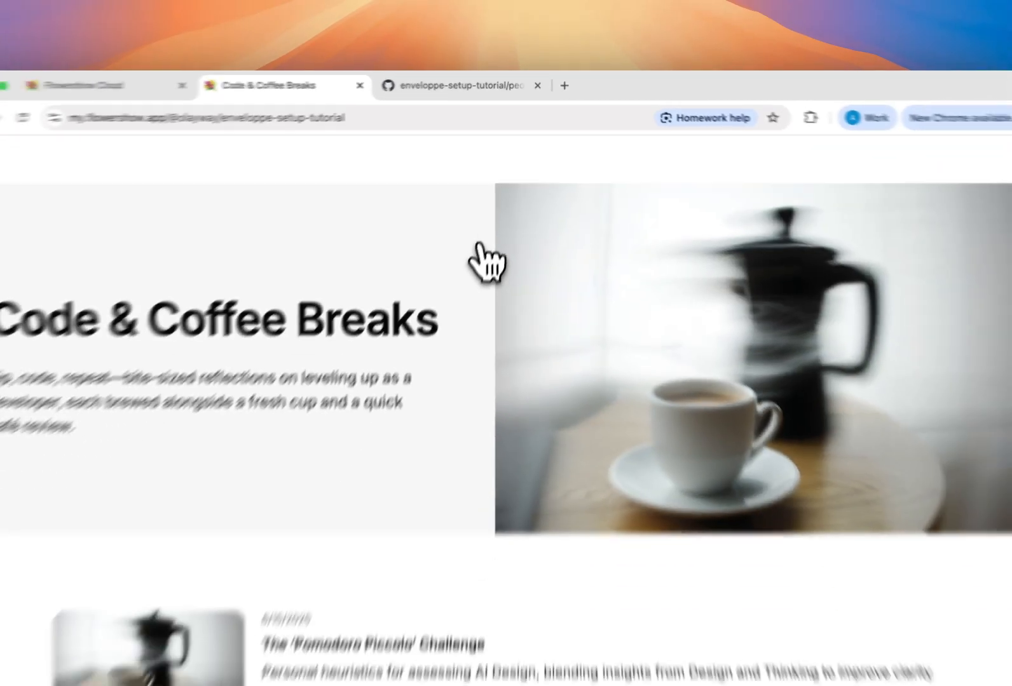
scroll(387, 459, down, 5)
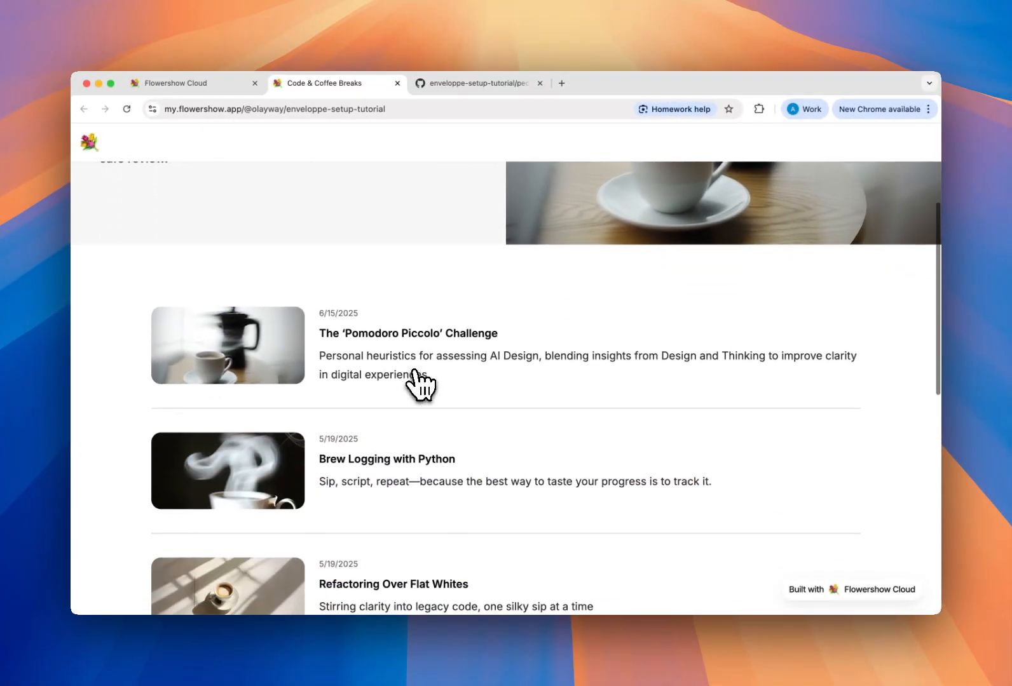
scroll(413, 375, down, 5)
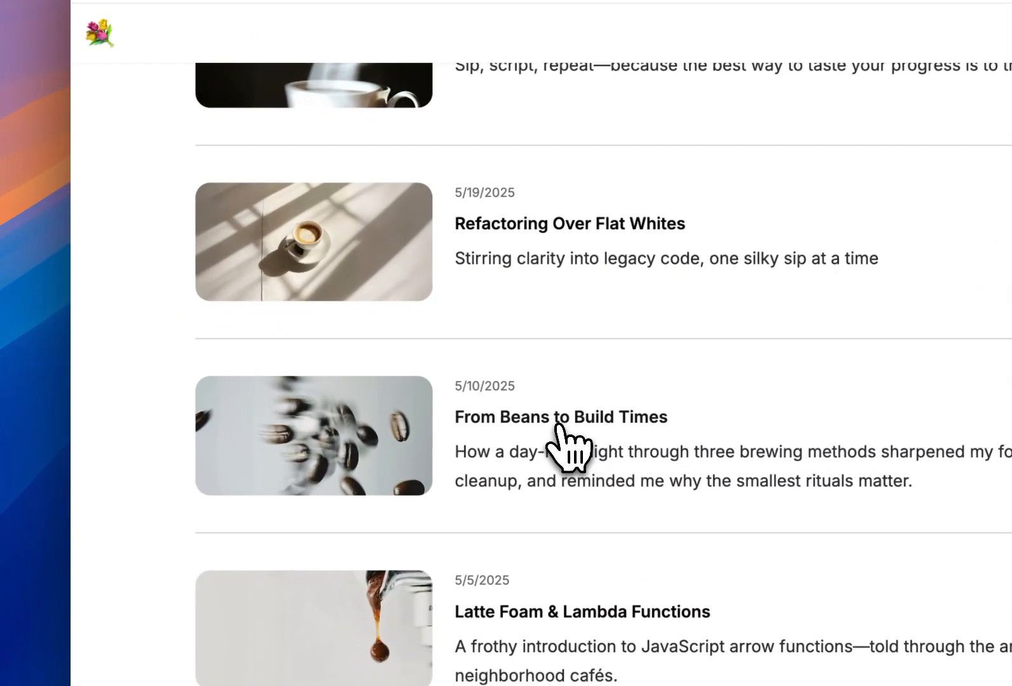
click(557, 425)
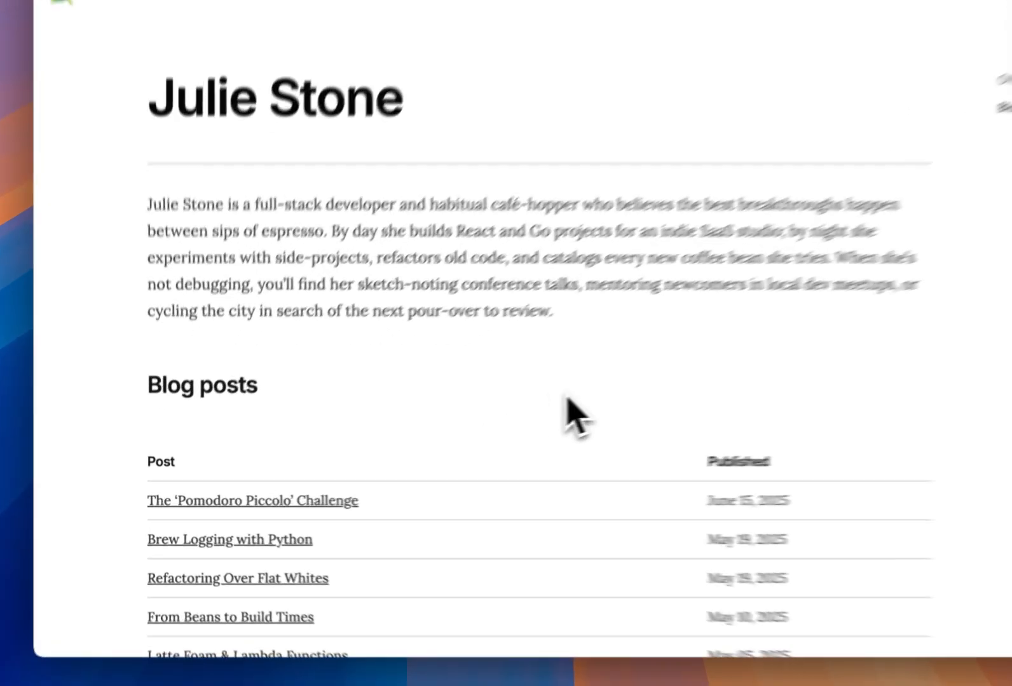
scroll(438, 448, down, 3)
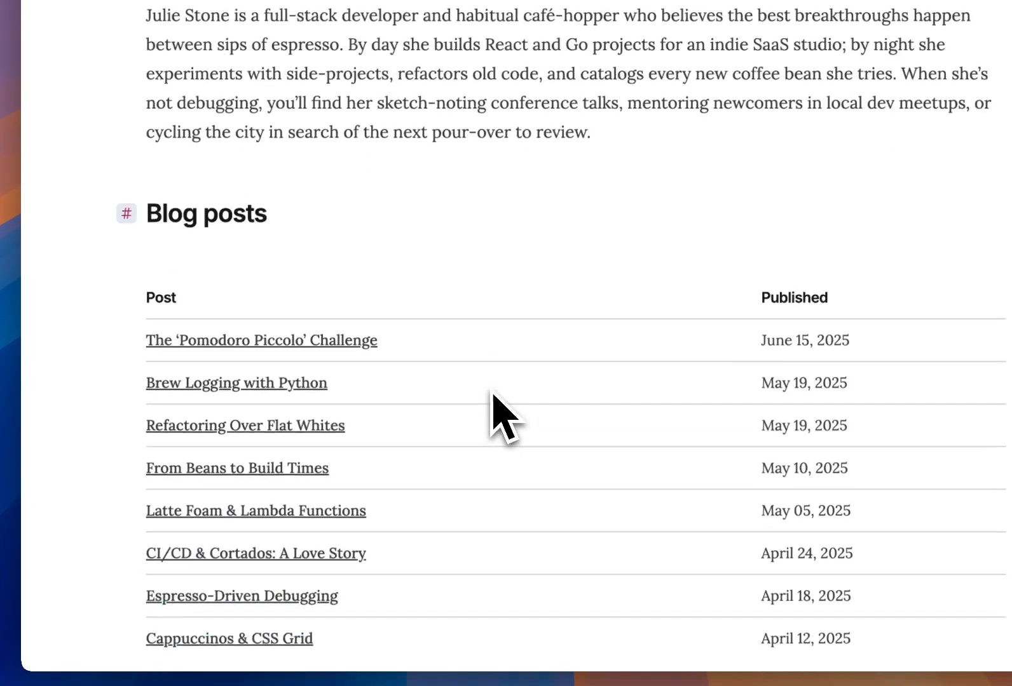
scroll(492, 394, down, 2)
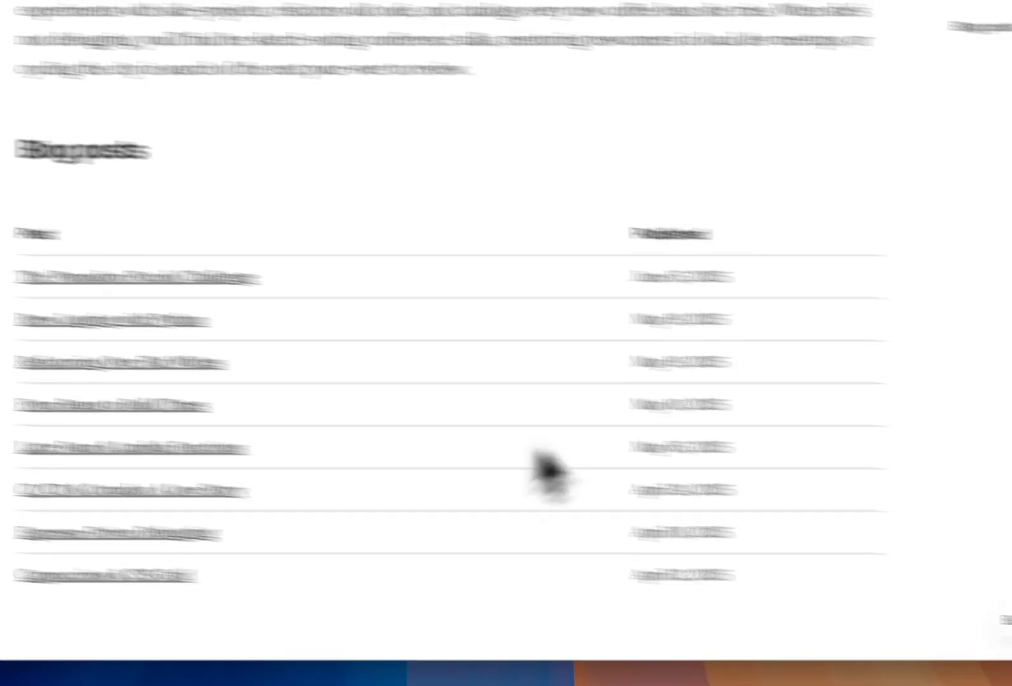
Switch to Obsidian, inspect the Dataview query behind the julie note's Blog posts table and leave the code block
click(919, 516)
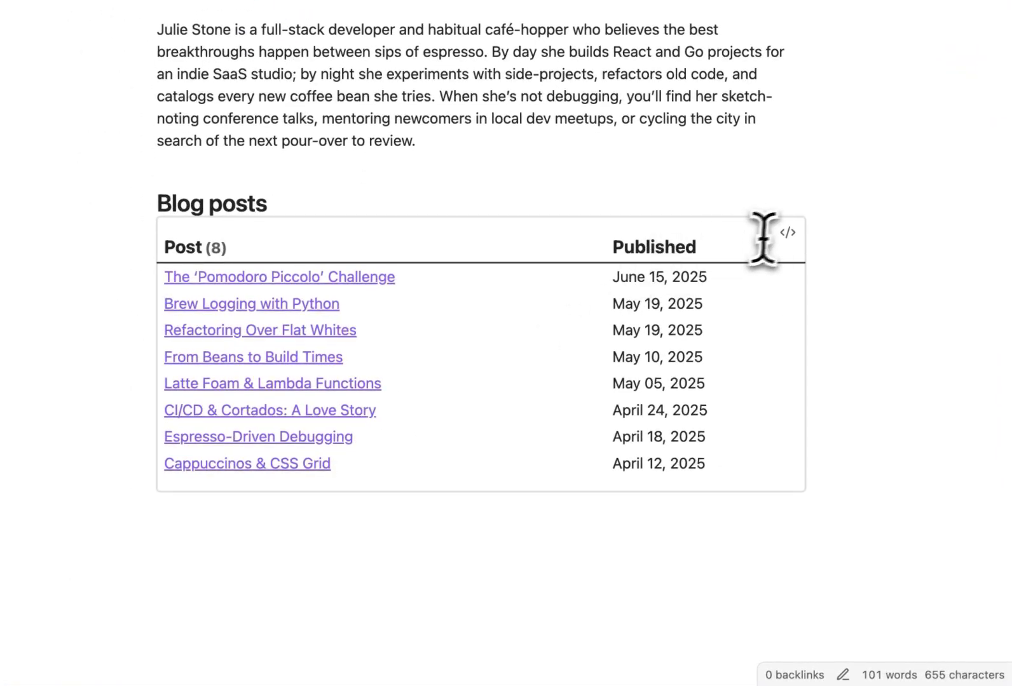
click(786, 233)
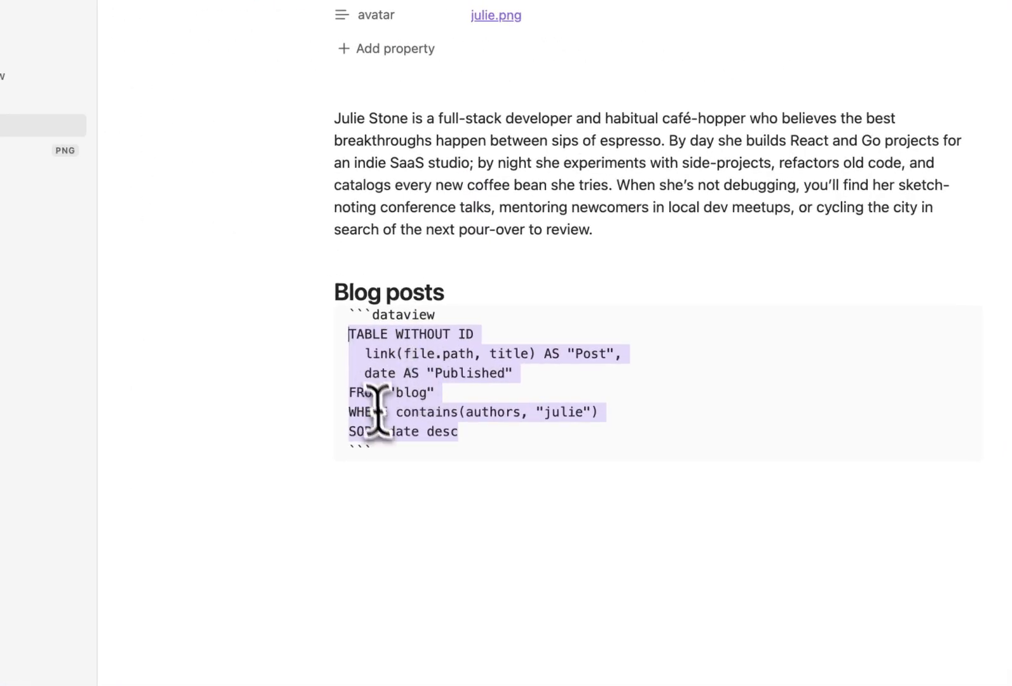
click(527, 251)
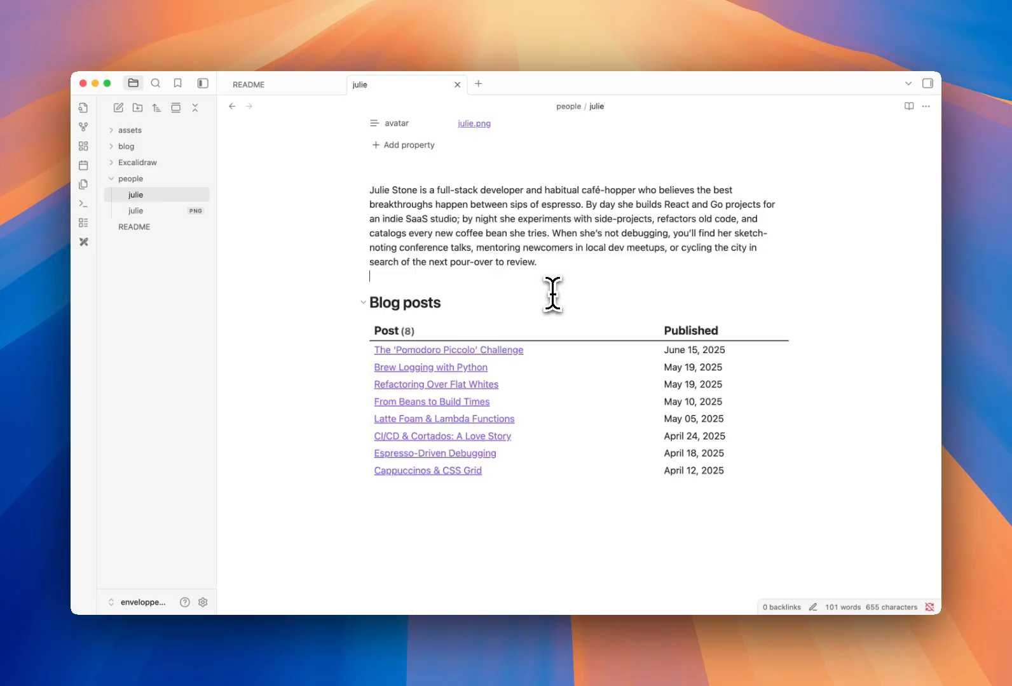
scroll(552, 294, up, 3)
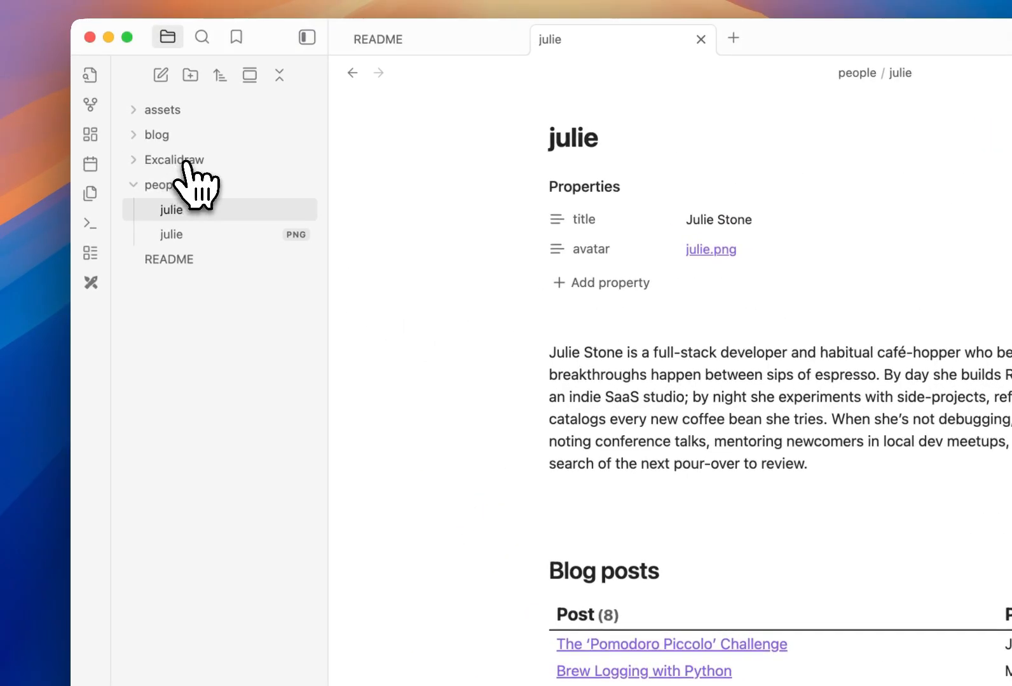
View the smiley.excalidraw drawing in the Excalidraw folder and embed it above the bio paragraph in the julie note
click(127, 35)
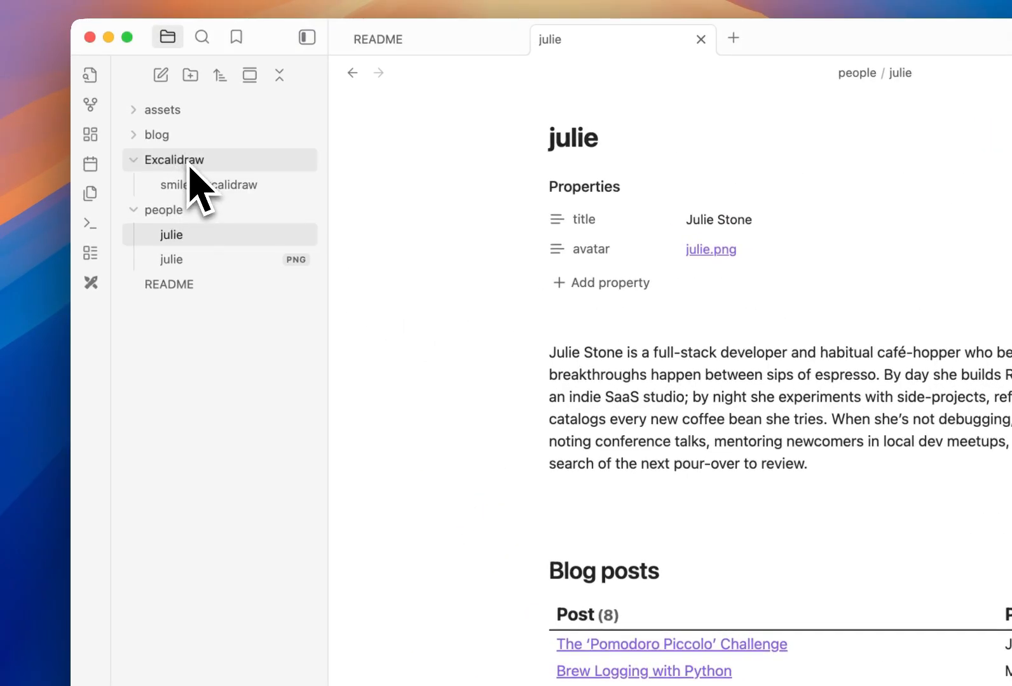
click(234, 194)
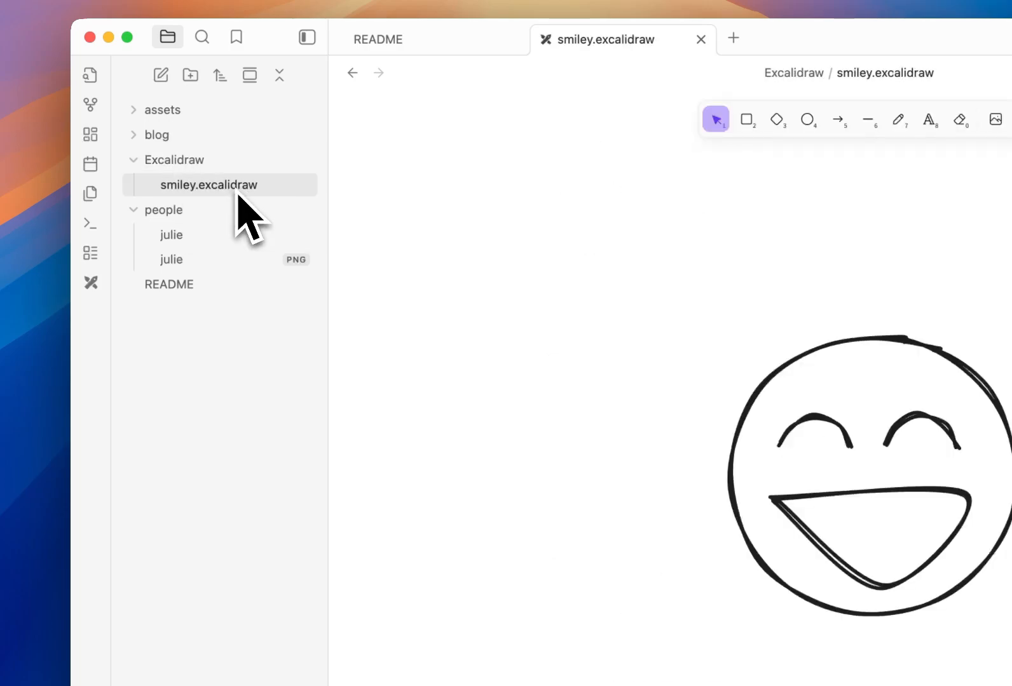
click(215, 236)
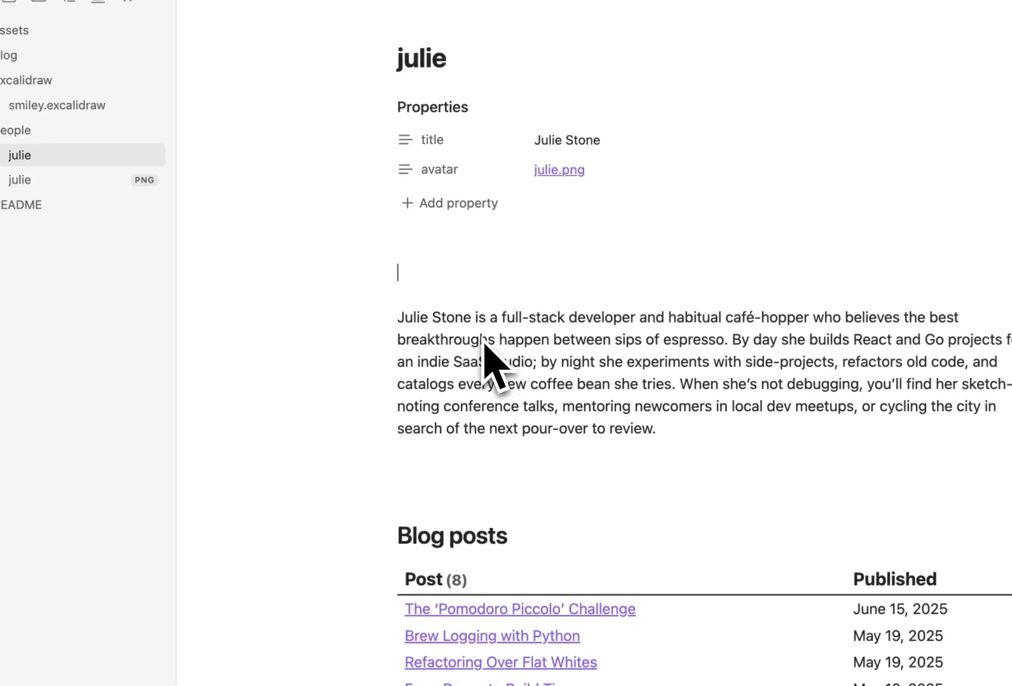
text(!)
text([[cim)
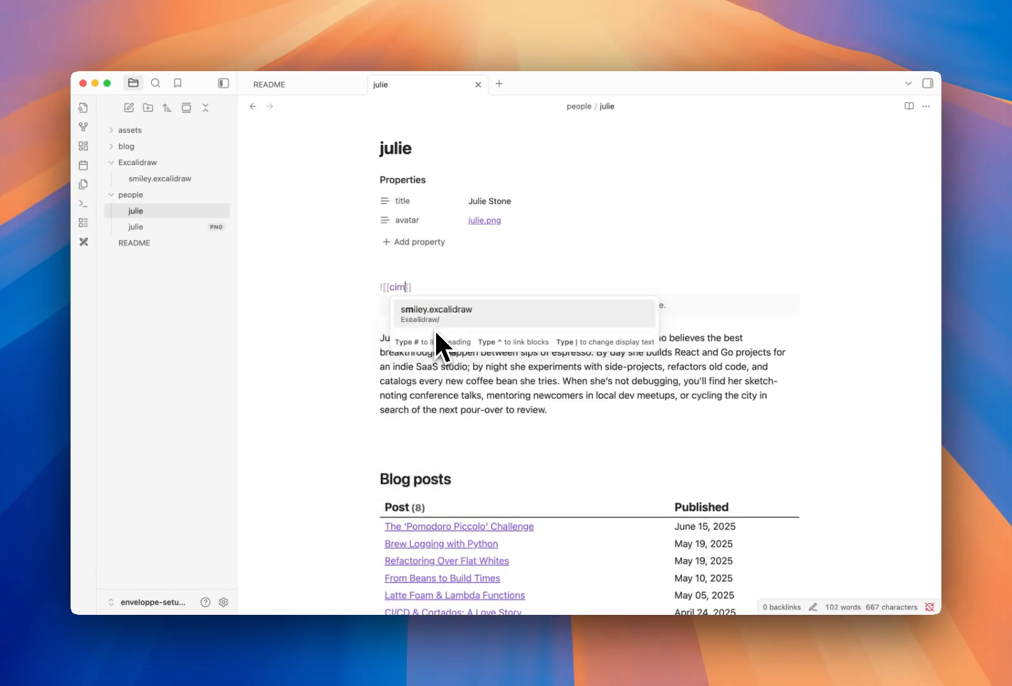
text(sl)
click(435, 325)
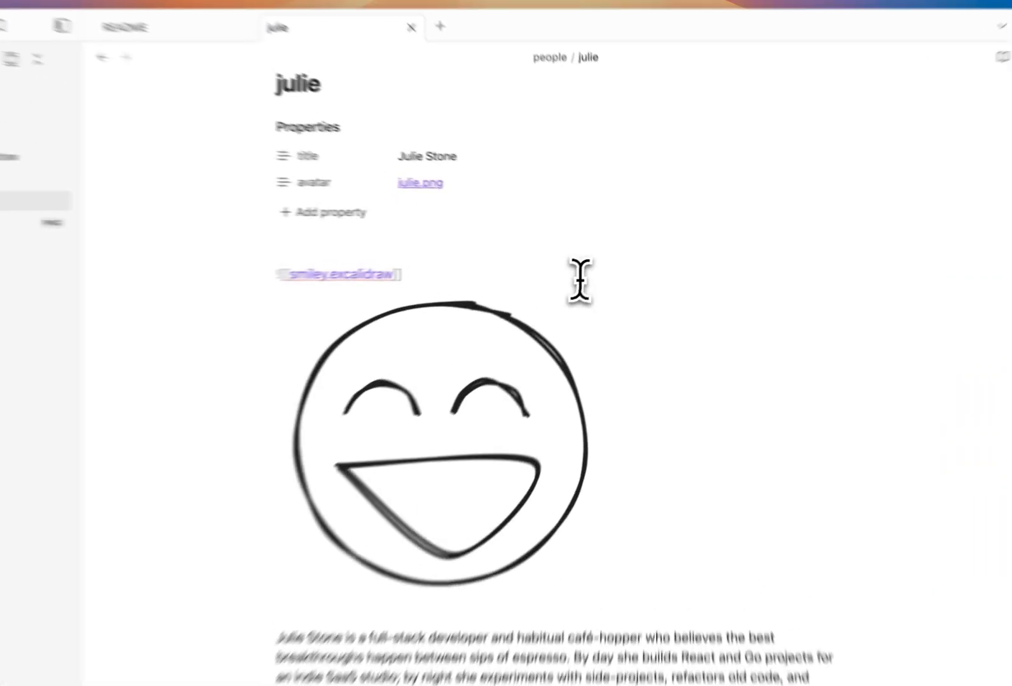
Upload the current julie note to GitHub with Enveloppe's single active note command
key(super+p)
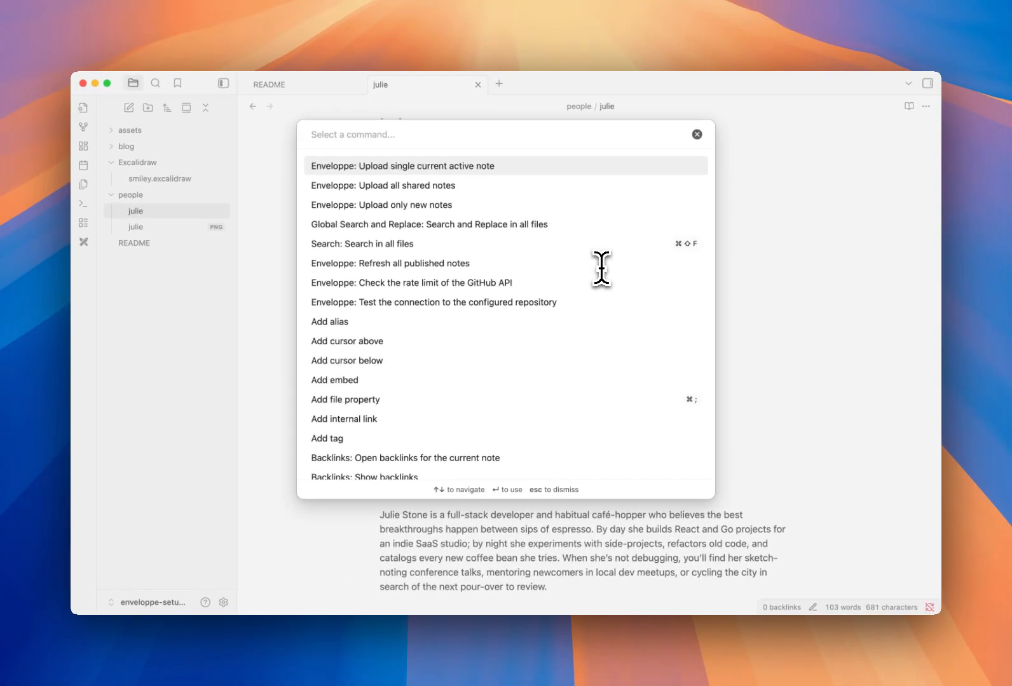
key(Escape)
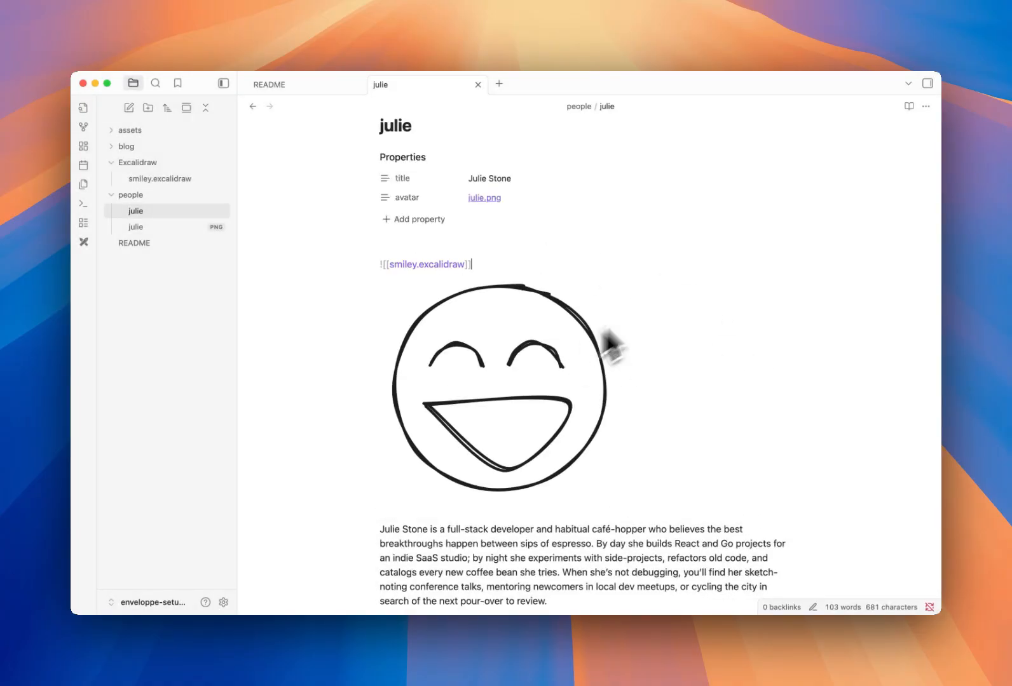
Switch to Chrome and check the repository's Excalidraw folder and people/julie.md file, plus the author's page on the published site
mouse_move(944, 327)
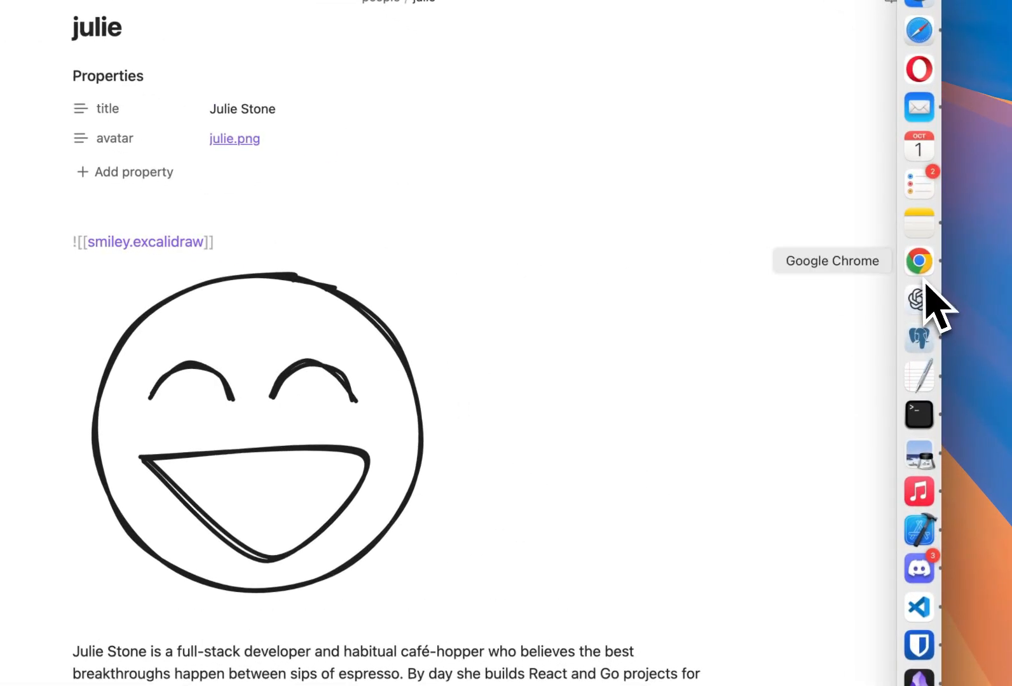
click(926, 287)
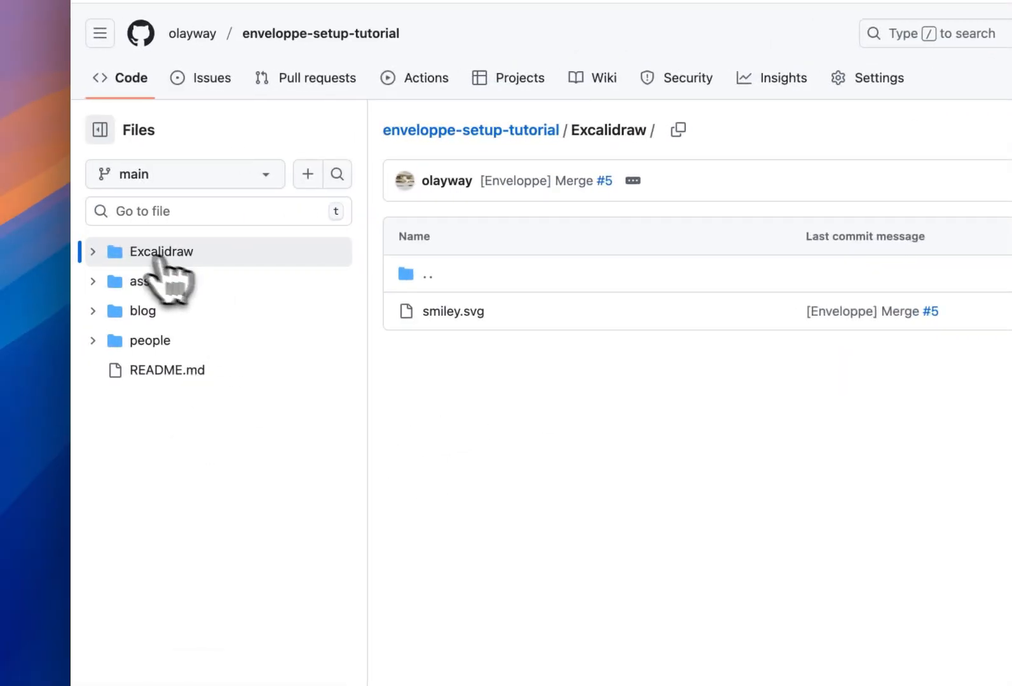
click(96, 251)
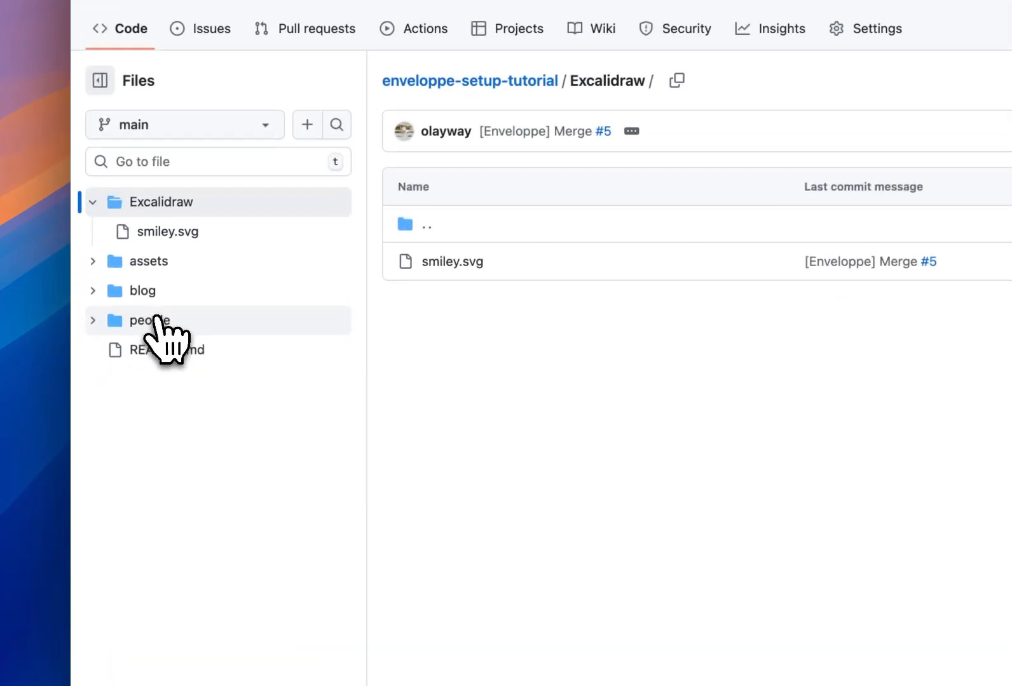
click(155, 320)
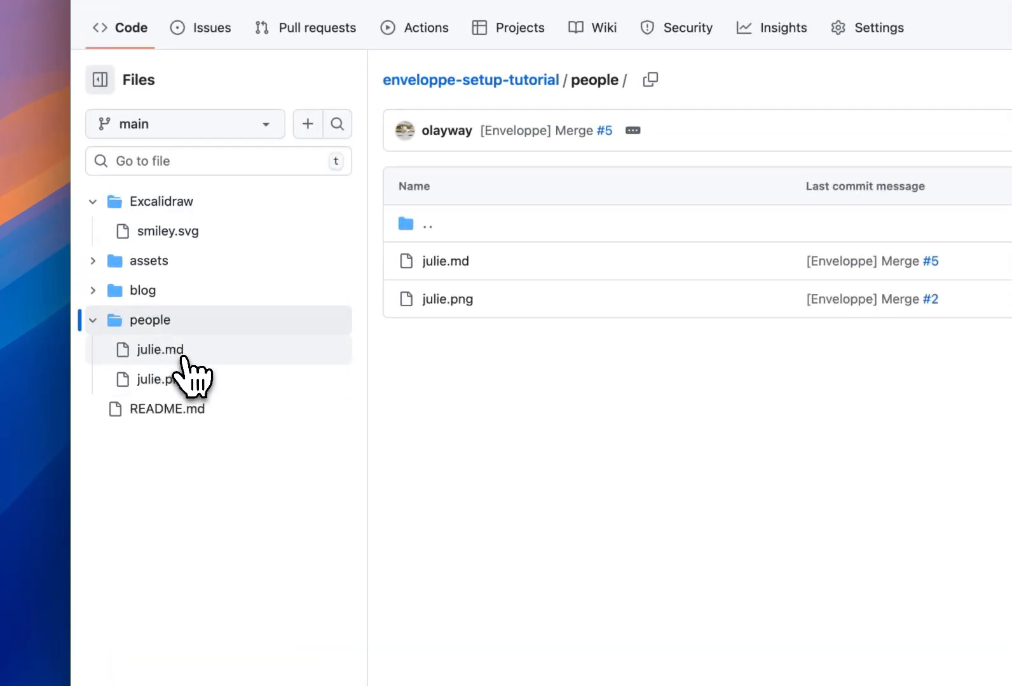
click(183, 354)
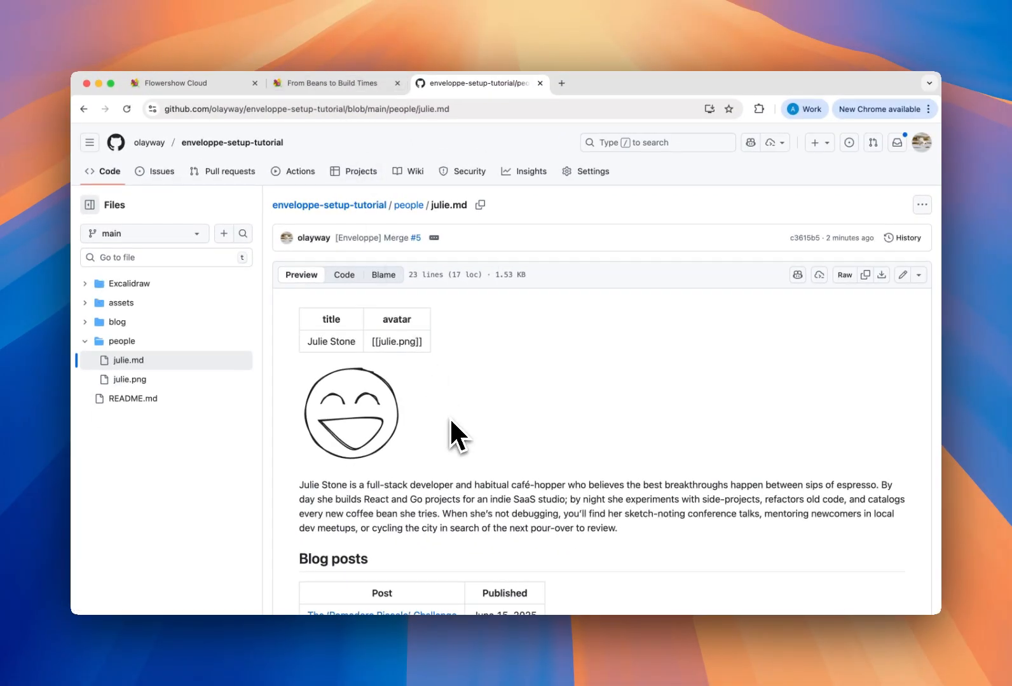
click(364, 89)
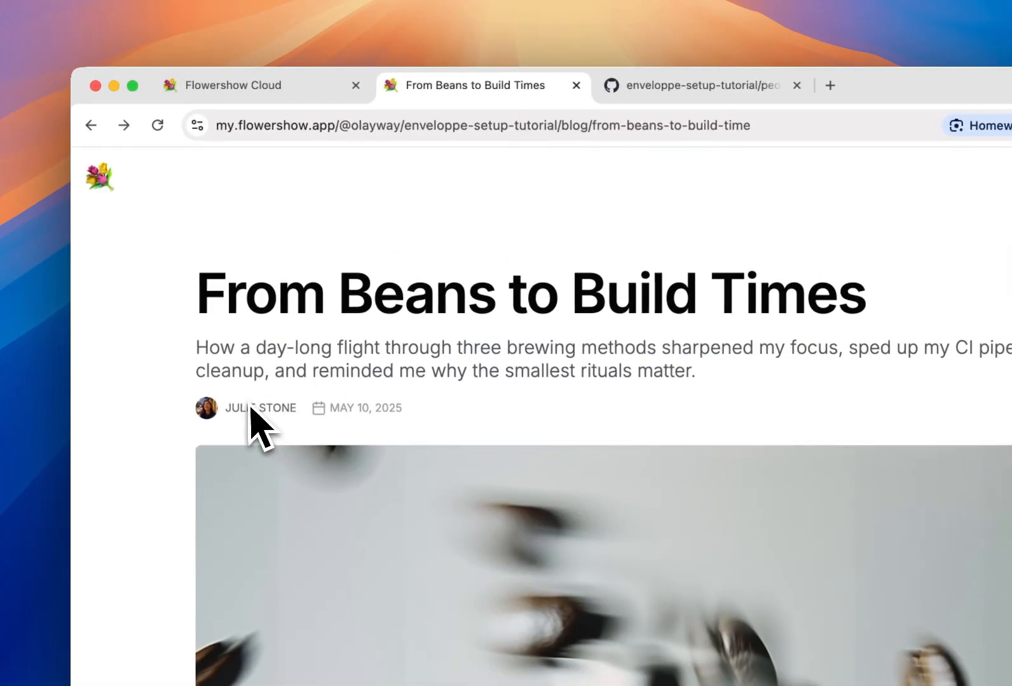
click(256, 406)
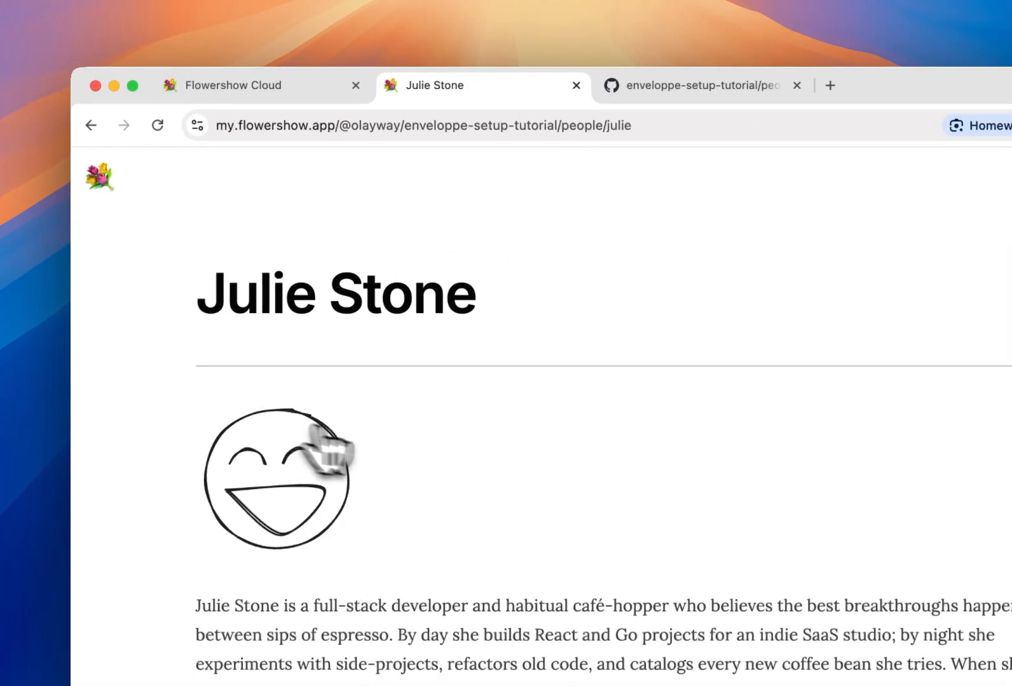